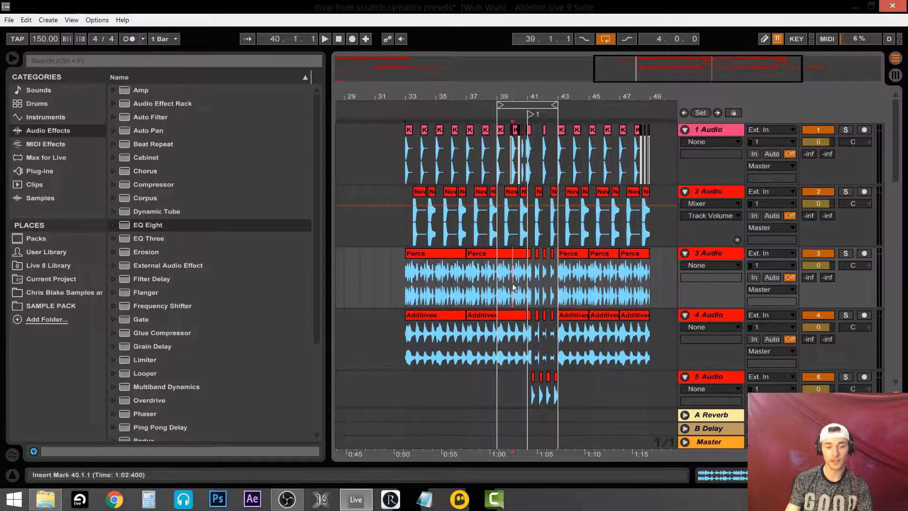
# Set the loop to one bar starting at 40.1.1 and place the insert marker at 40.1.1.
pyautogui.click(519, 278)
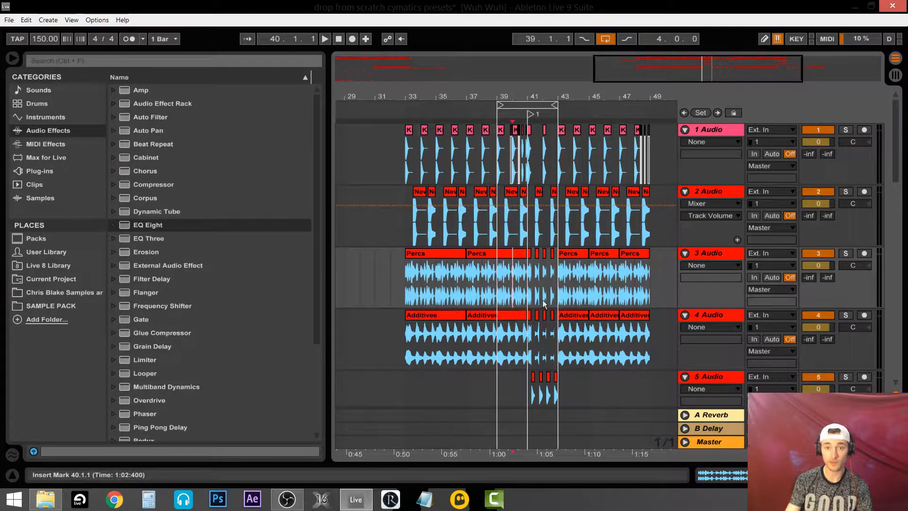
pyautogui.moveTo(501, 104); pyautogui.dragTo(525, 87)
pyautogui.click(507, 288)
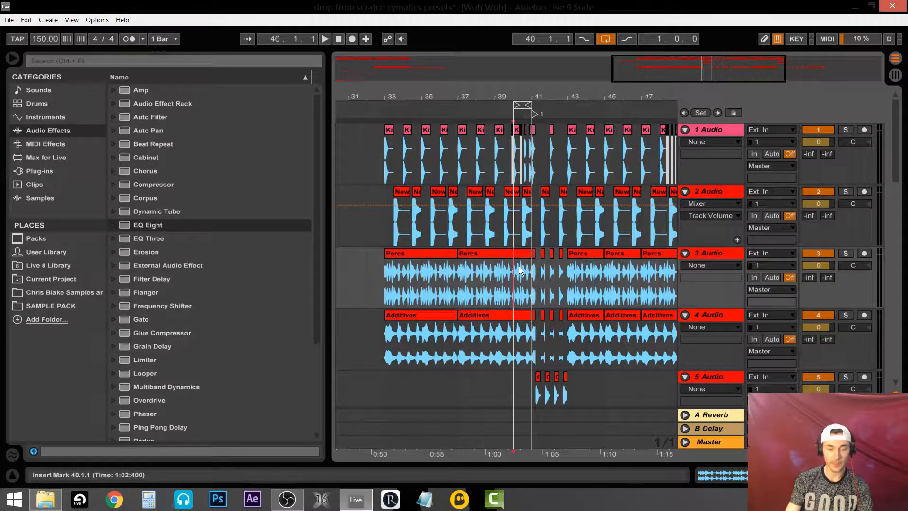
pyautogui.scroll(2, 530, 182)
pyautogui.click(503, 272)
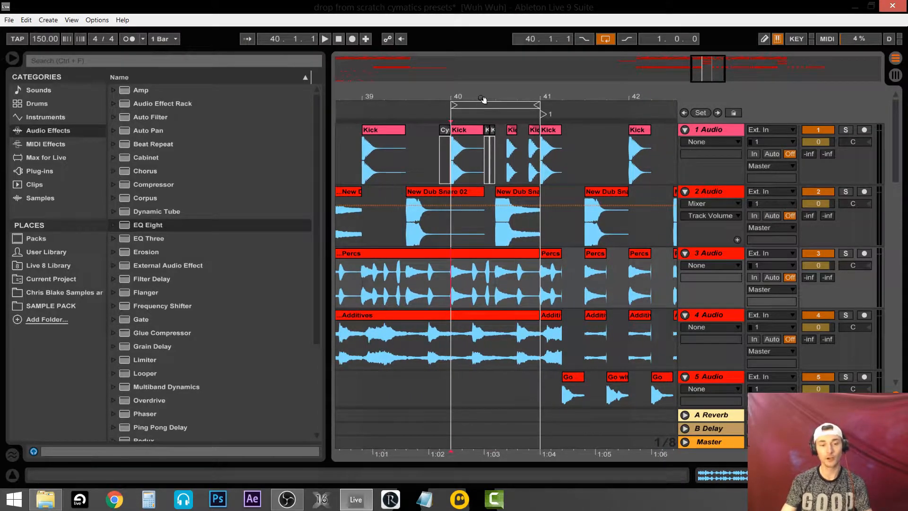
# Examine the bar 40 clips on all tracks, from the kick and snare down to the Staccato Horn and resampled audio.
pyautogui.moveTo(482, 98); pyautogui.dragTo(481, 87)
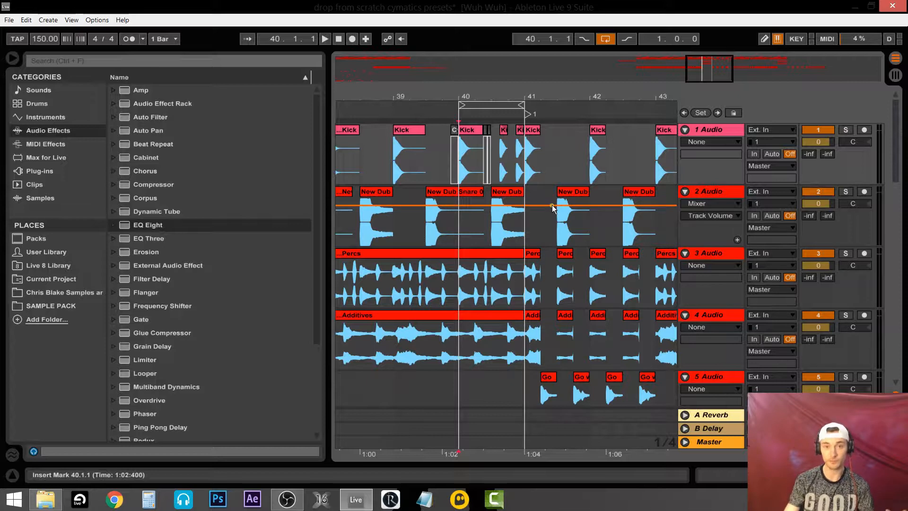
pyautogui.click(467, 267)
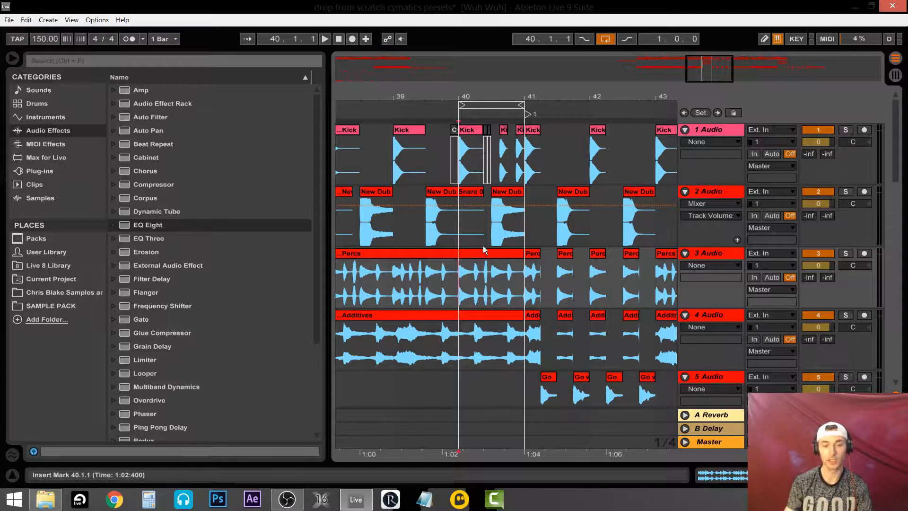
pyautogui.click(458, 230)
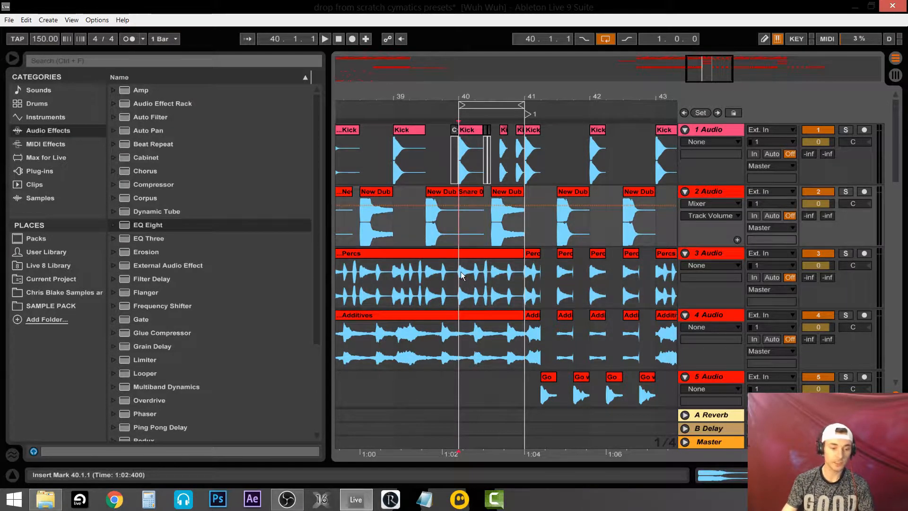
pyautogui.click(460, 273)
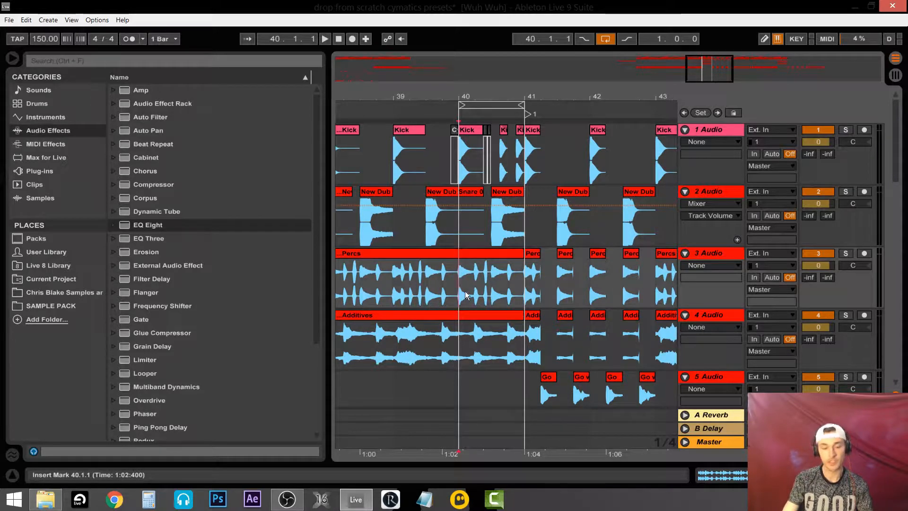
pyautogui.scroll(-10, 477, 279)
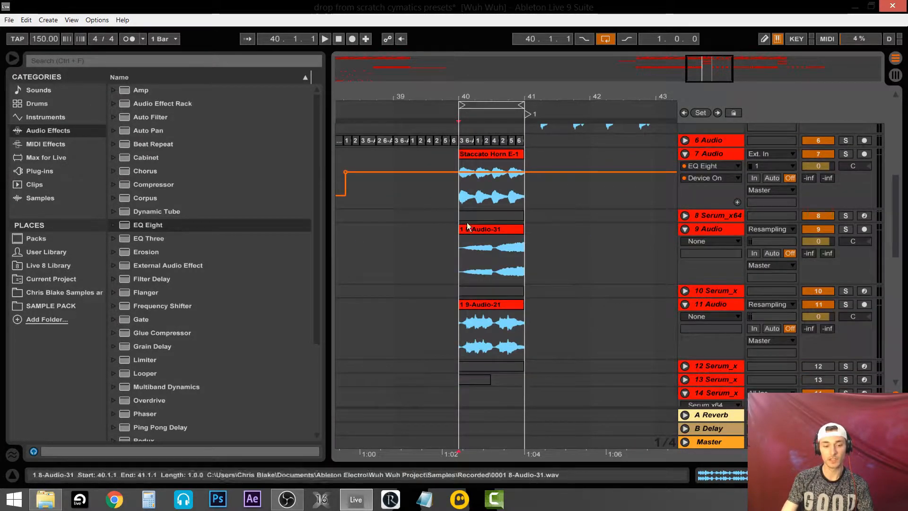
pyautogui.scroll(10, 491, 251)
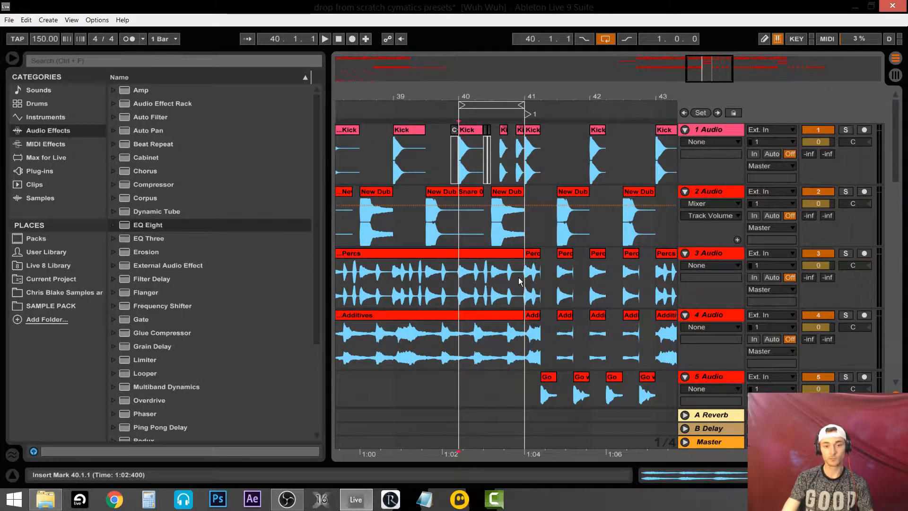
pyautogui.click(526, 225)
pyautogui.click(458, 235)
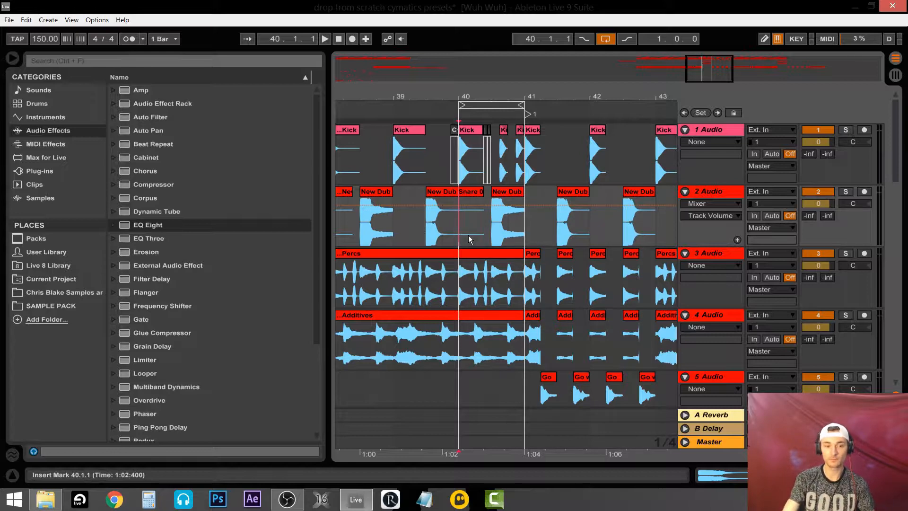
pyautogui.scroll(-5, 482, 233)
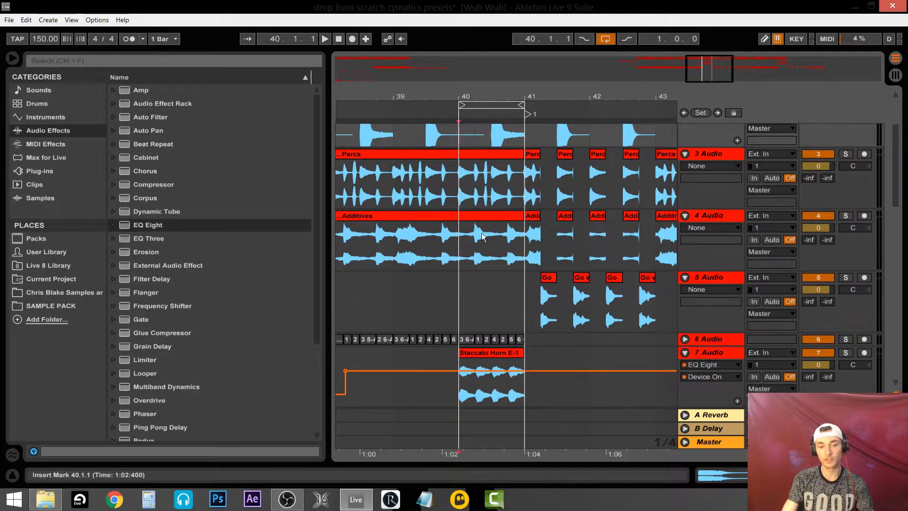
pyautogui.scroll(-4, 477, 286)
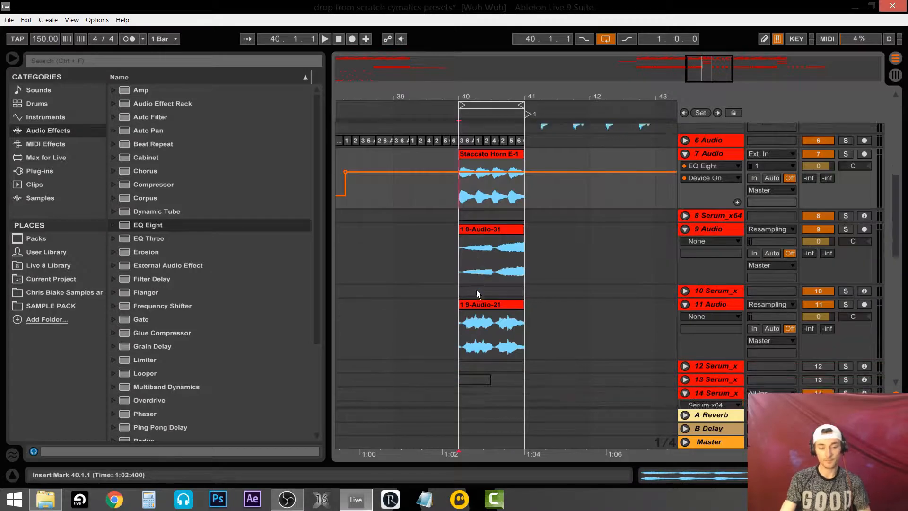
pyautogui.click(457, 194)
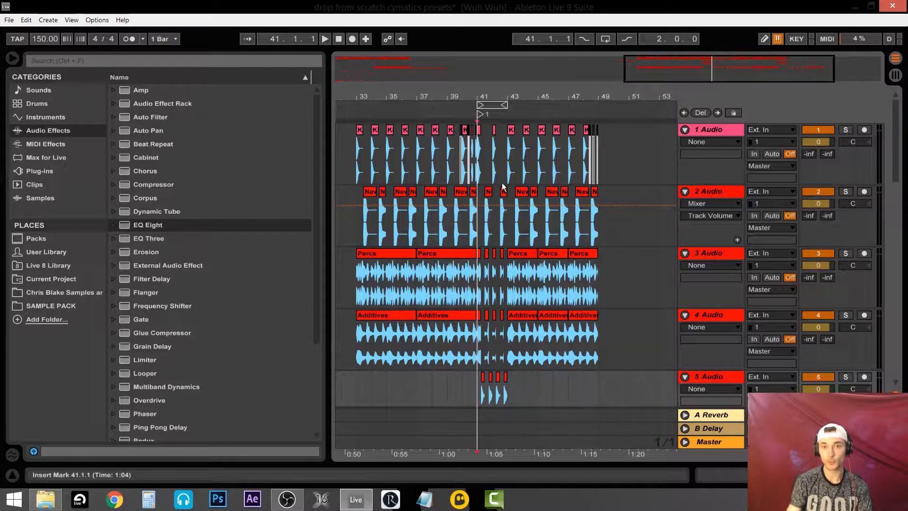
# Place the insert marker at 41.2.1 on track 1, and move it back to the start of bar 41.
pyautogui.click(481, 159)
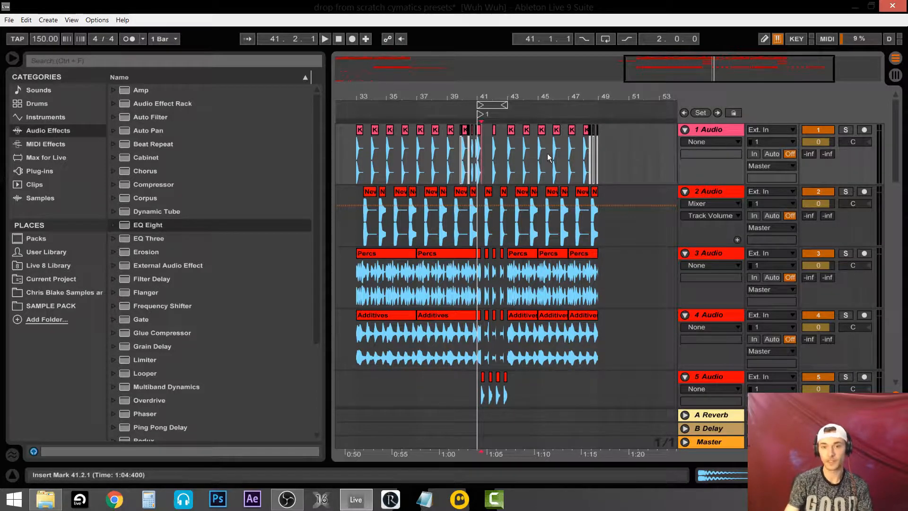
pyautogui.click(478, 163)
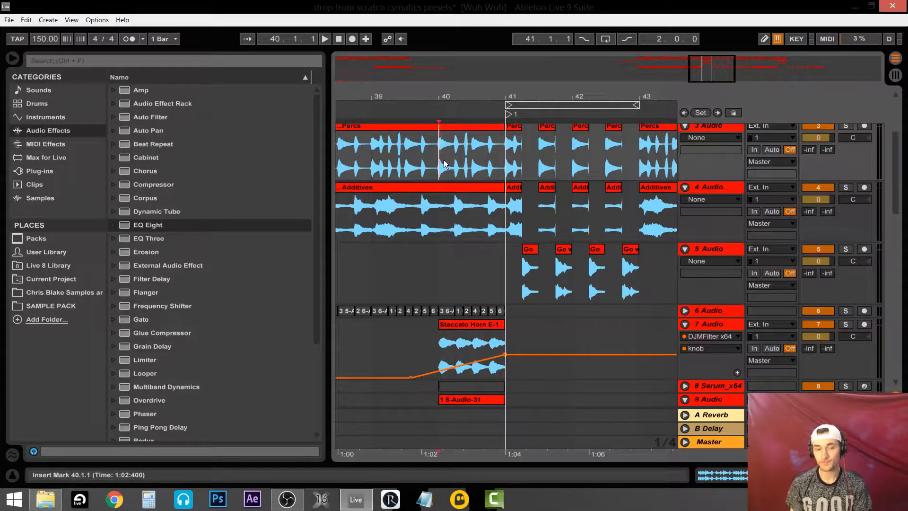
# Show the fades on track 11 and add short fades at the start and end of the 9-Audio-21 clip.
pyautogui.scroll(-6, 445, 164)
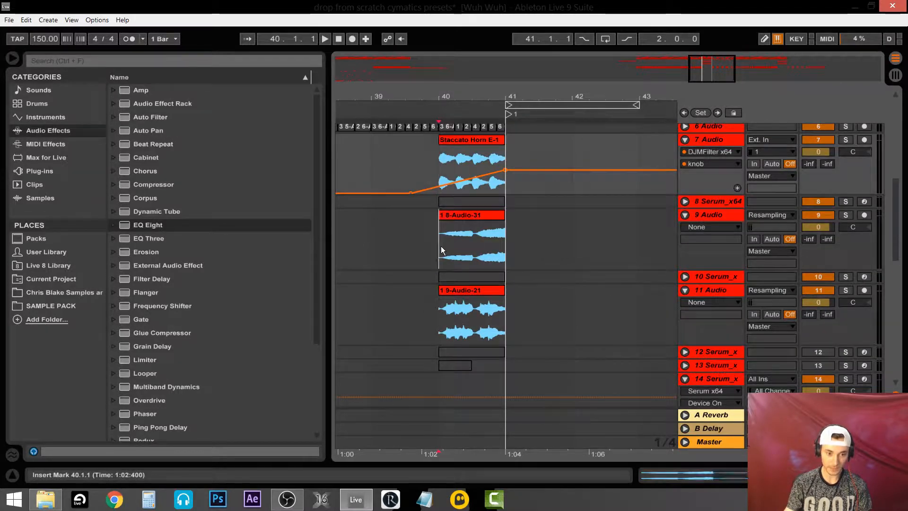
pyautogui.scroll(-3, 441, 246)
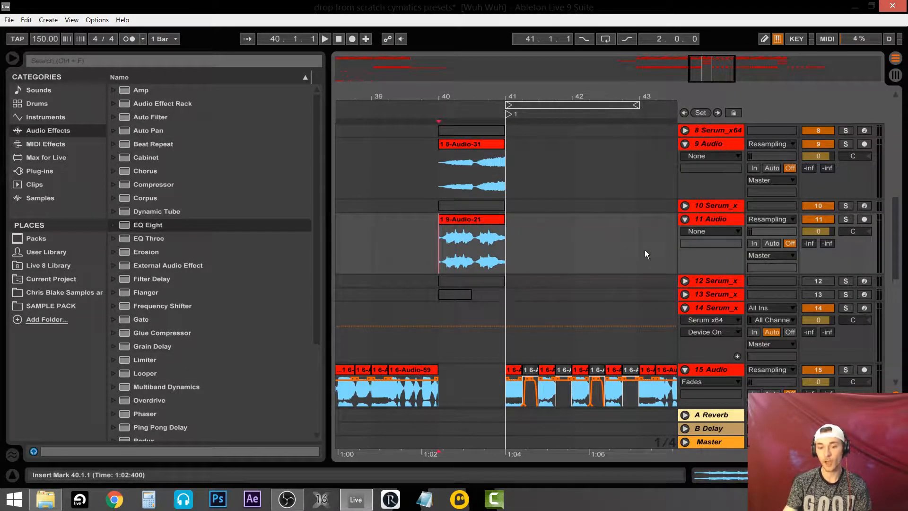
pyautogui.click(702, 233)
pyautogui.click(702, 257)
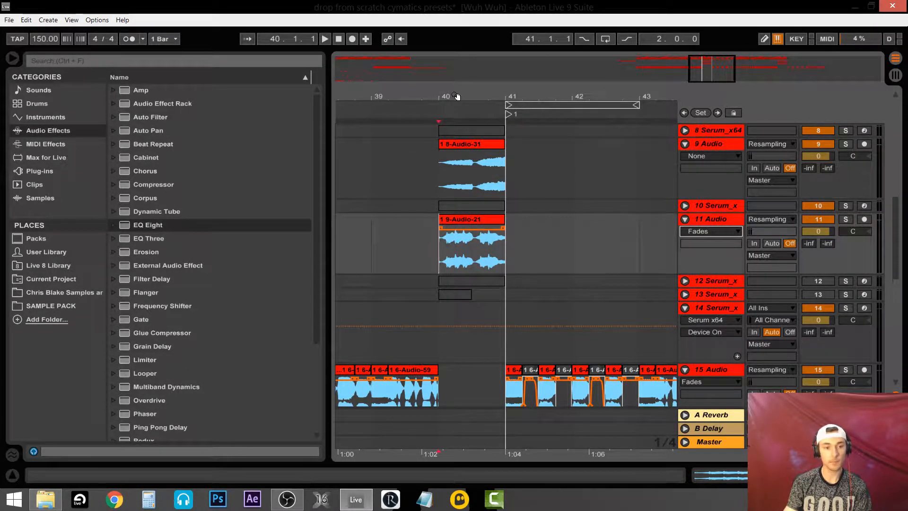
pyautogui.scroll(2, 456, 174)
pyautogui.click(427, 227)
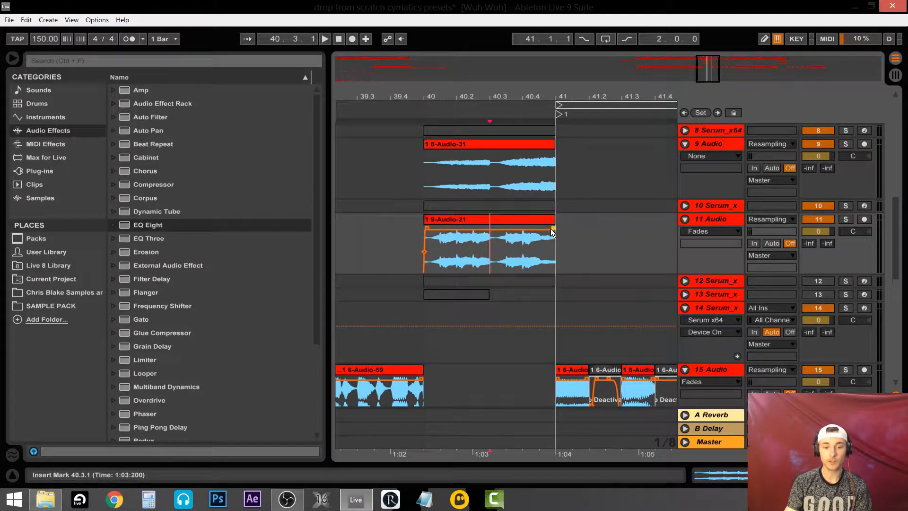
pyautogui.click(515, 218)
# Show the fades on track 9 and add a short fade-in to the 8-Audio-31 clip.
pyautogui.scroll(2, 516, 214)
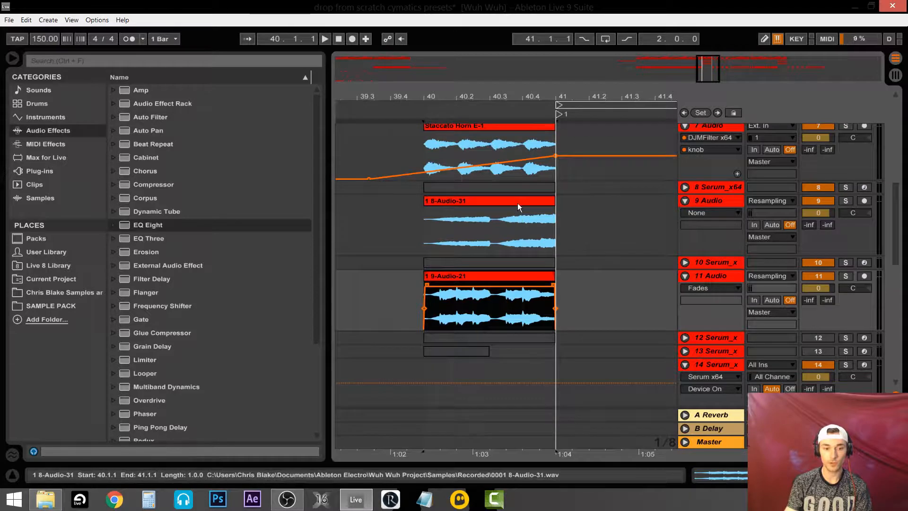
pyautogui.click(517, 203)
pyautogui.click(711, 212)
pyautogui.click(692, 233)
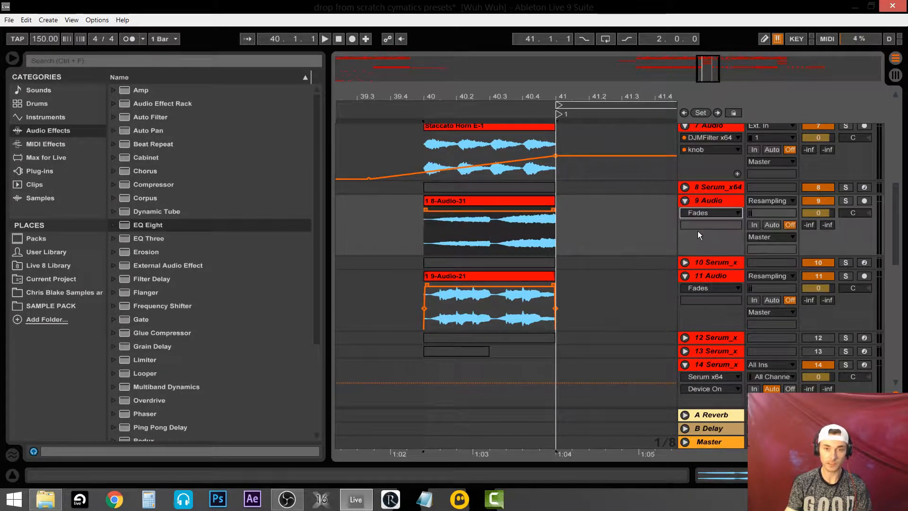
pyautogui.moveTo(425, 209); pyautogui.dragTo(427, 209)
pyautogui.click(445, 200)
# Solo track 7 and select its Staccato Horn clip at bar 40.
pyautogui.scroll(1, 459, 209)
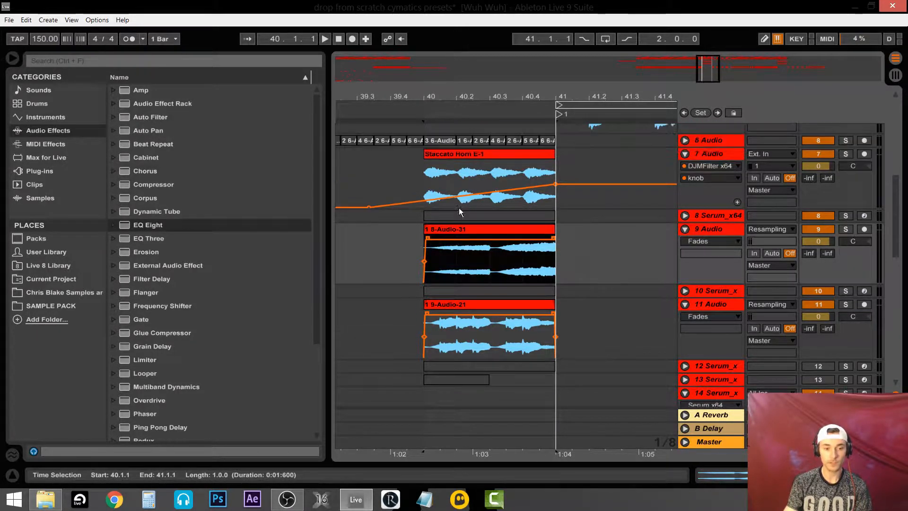
pyautogui.click(424, 180)
pyautogui.moveTo(505, 96); pyautogui.dragTo(505, 57)
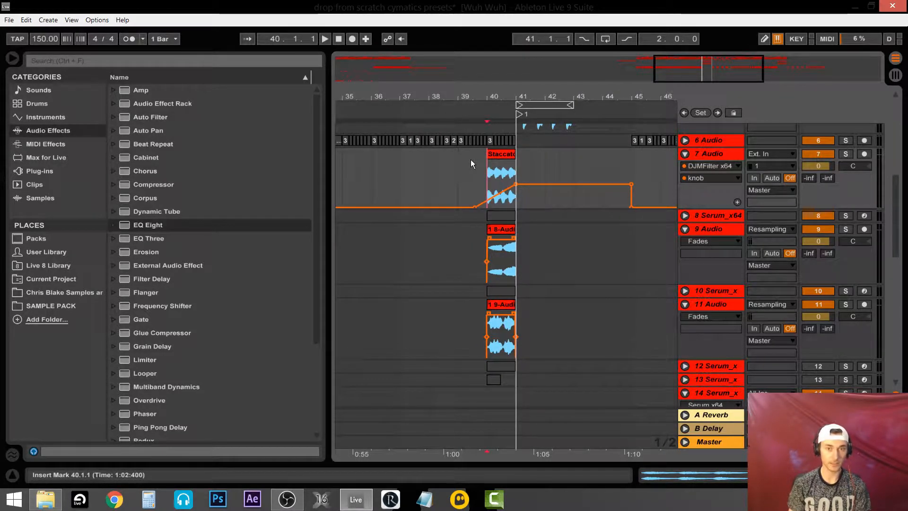
pyautogui.scroll(3, 497, 157)
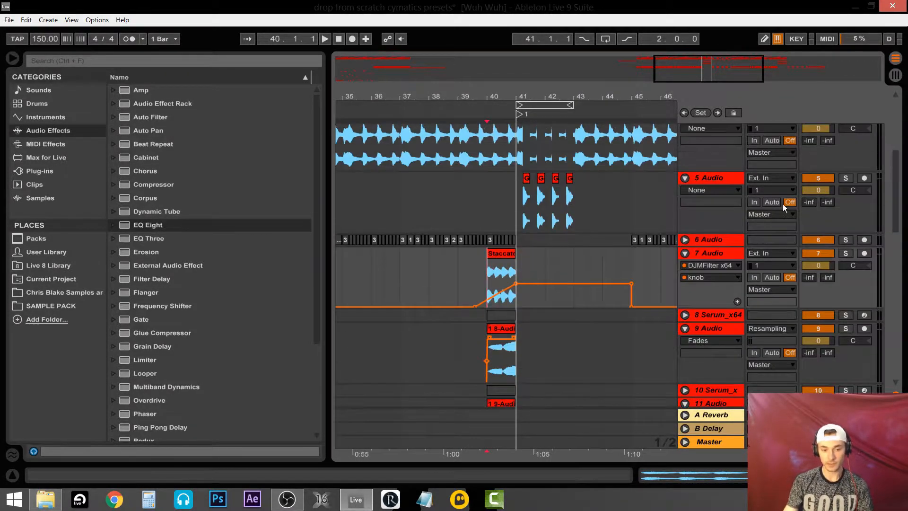
pyautogui.click(846, 253)
pyautogui.click(502, 254)
# Inspect the resampled clips on tracks 9 and 11 at bar 40 and the Percs section from 37.1.1 to 39.3.1.
pyautogui.scroll(-3, 516, 256)
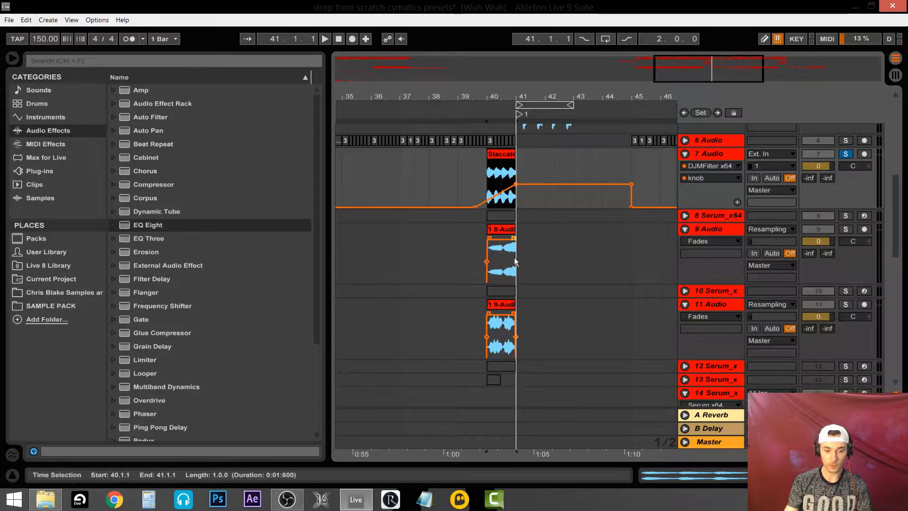
pyautogui.click(500, 227)
pyautogui.scroll(-5, 518, 269)
pyautogui.click(515, 246)
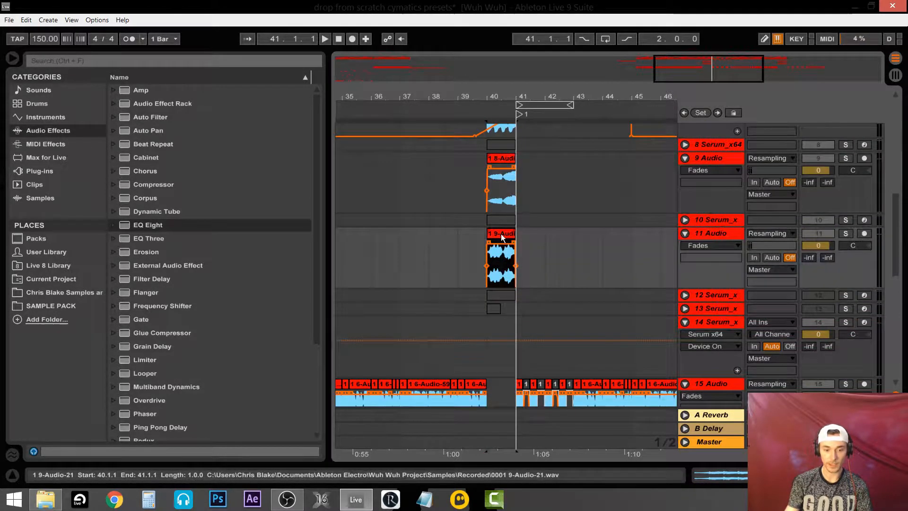
pyautogui.scroll(10, 529, 238)
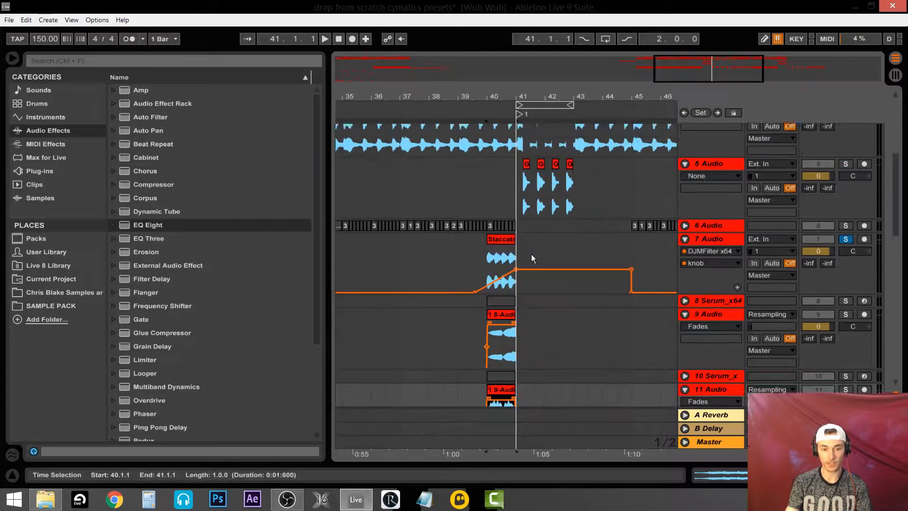
pyautogui.scroll(3, 537, 270)
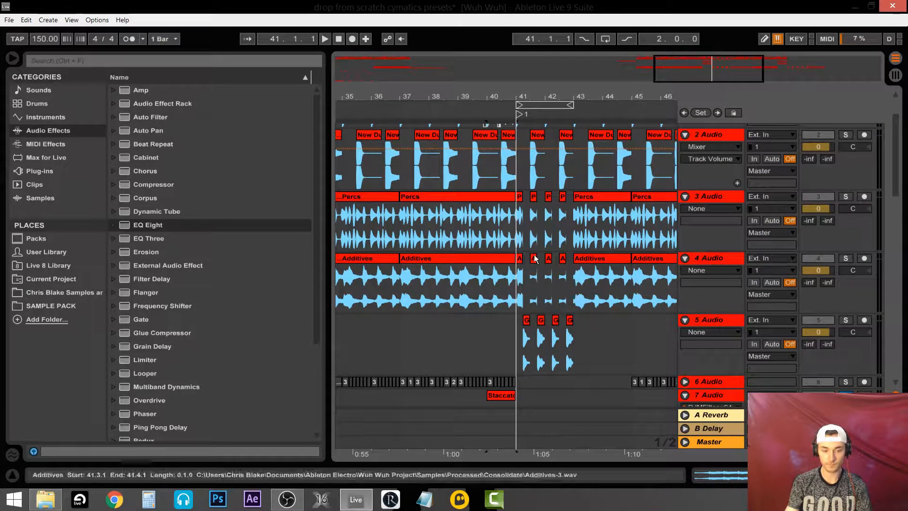
pyautogui.moveTo(400, 220); pyautogui.dragTo(478, 226)
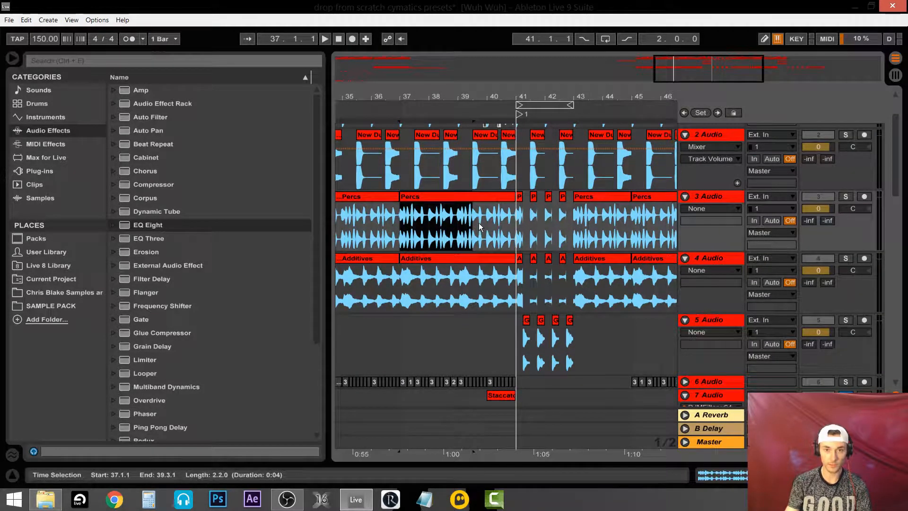
# Place the insert marker at 40.1.1 on track 7 and turn off the track's solo.
pyautogui.scroll(-8, 487, 237)
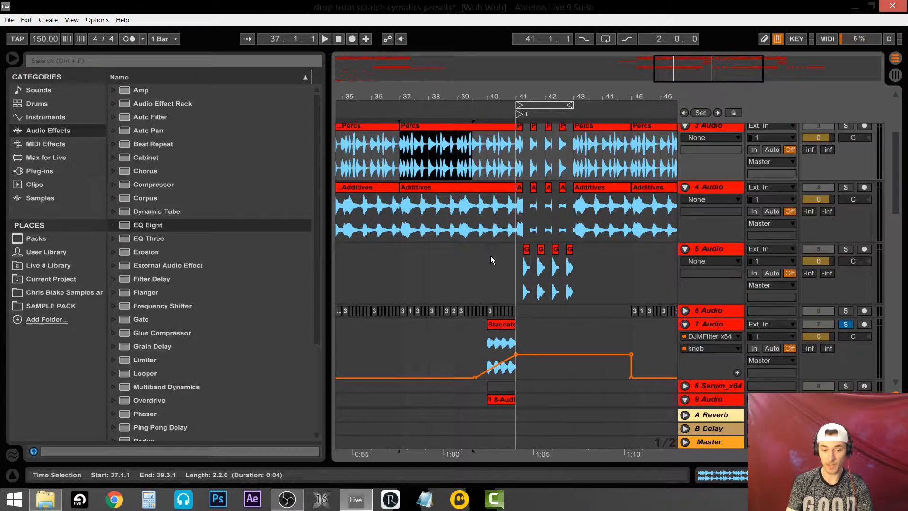
pyautogui.click(492, 228)
pyautogui.moveTo(510, 100); pyautogui.dragTo(512, 139)
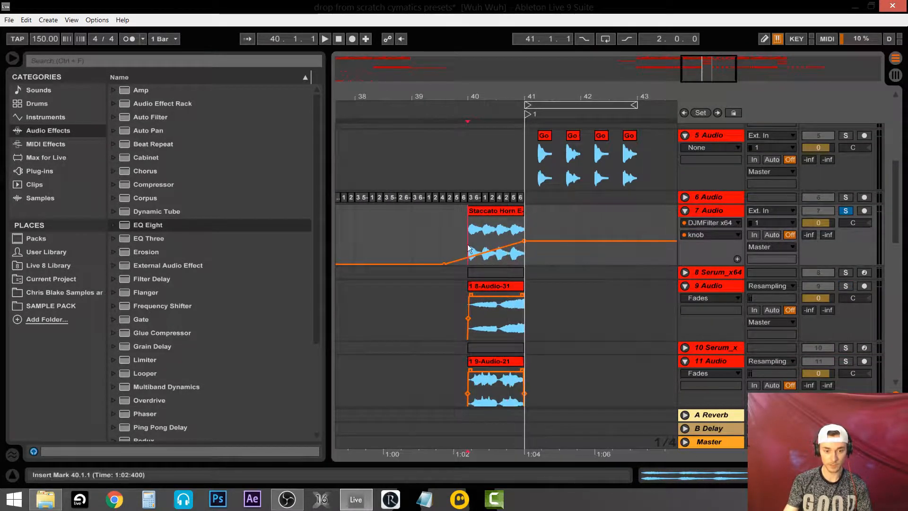
pyautogui.click(845, 210)
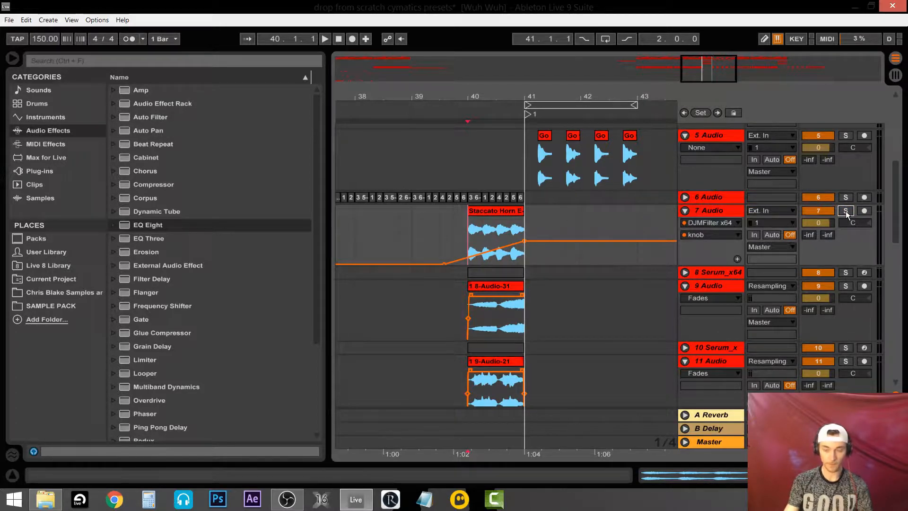
# Place the insert marker at the start of bar 40 on the kick track.
pyautogui.scroll(3, 558, 224)
pyautogui.scroll(7, 557, 224)
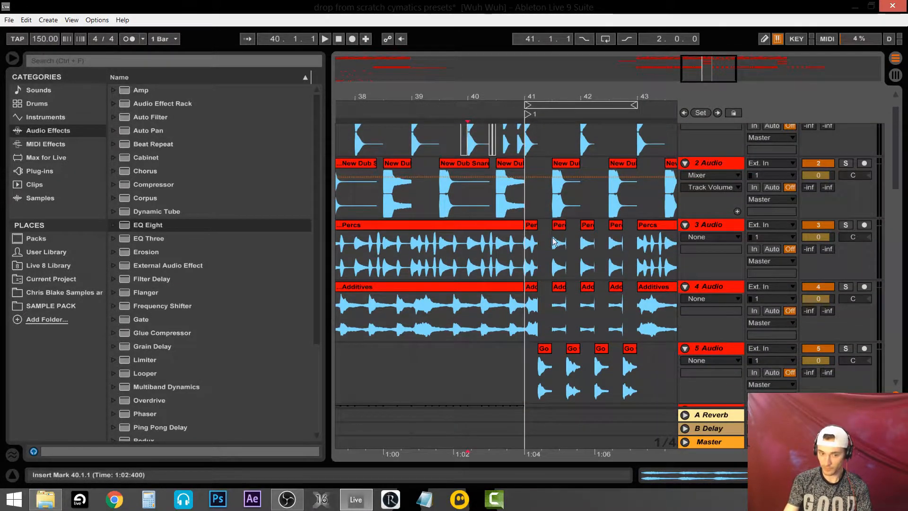
pyautogui.moveTo(530, 99); pyautogui.dragTo(532, 98)
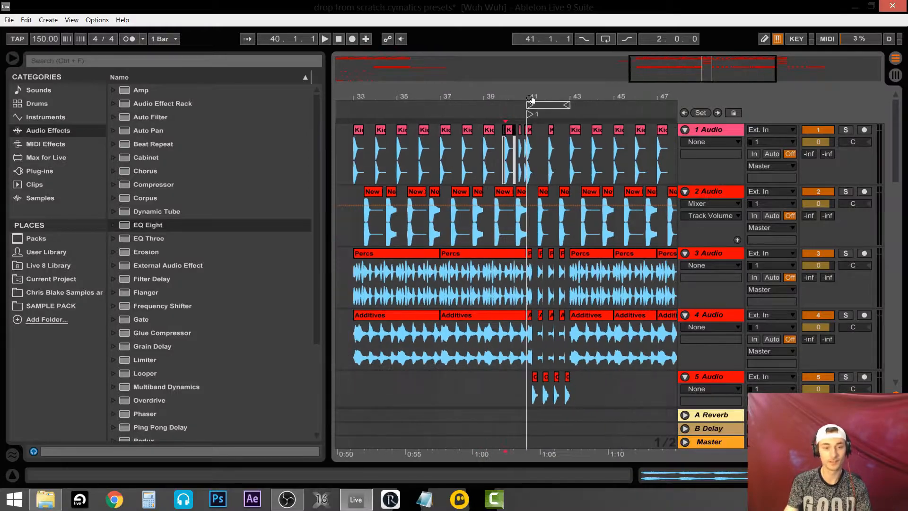
pyautogui.click(505, 169)
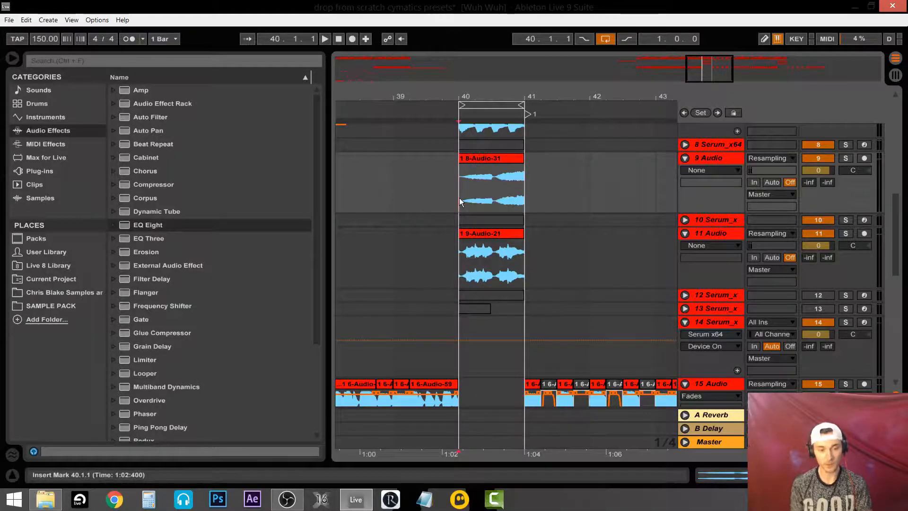
# Select the Staccato Horn clip at bar 40, solo track 7 and play the looped bar.
pyautogui.press('Down')
pyautogui.press('Down')
pyautogui.press('Down')
pyautogui.click(512, 169)
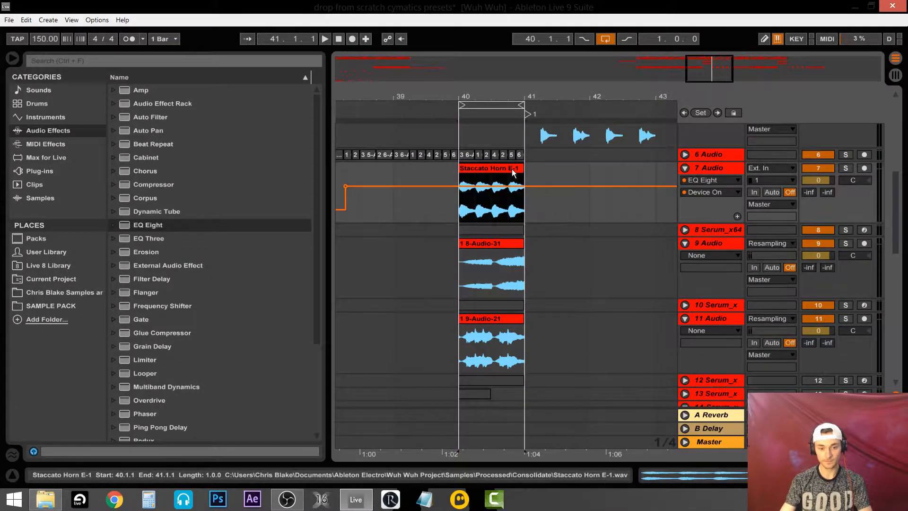
pyautogui.scroll(3, 512, 168)
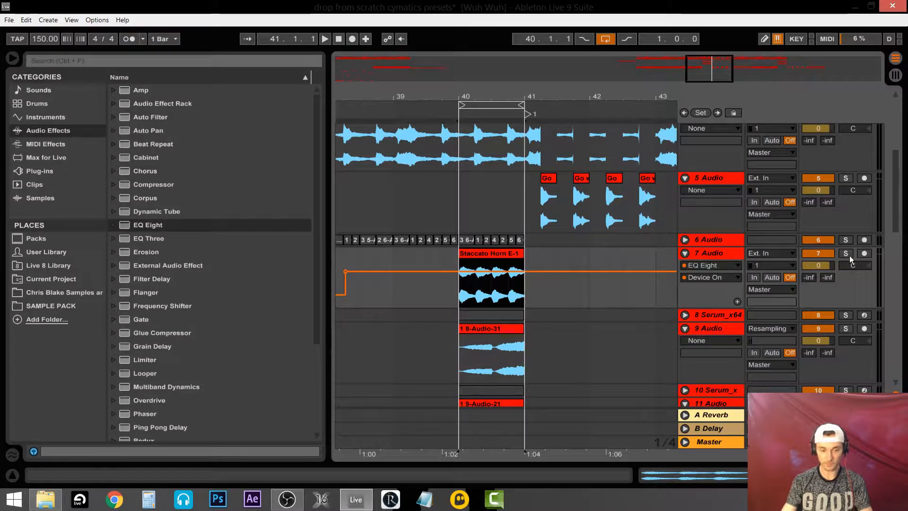
pyautogui.scroll(-3, 526, 252)
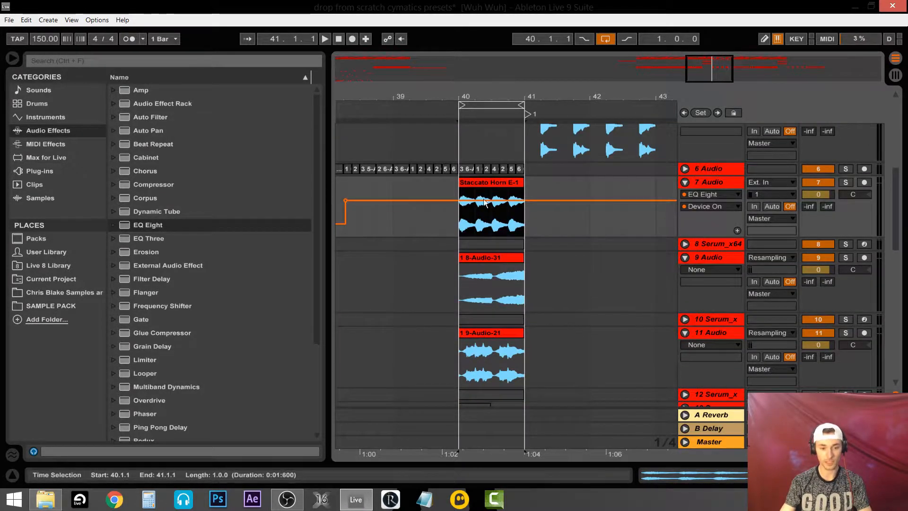
pyautogui.click(845, 182)
pyautogui.press('space')
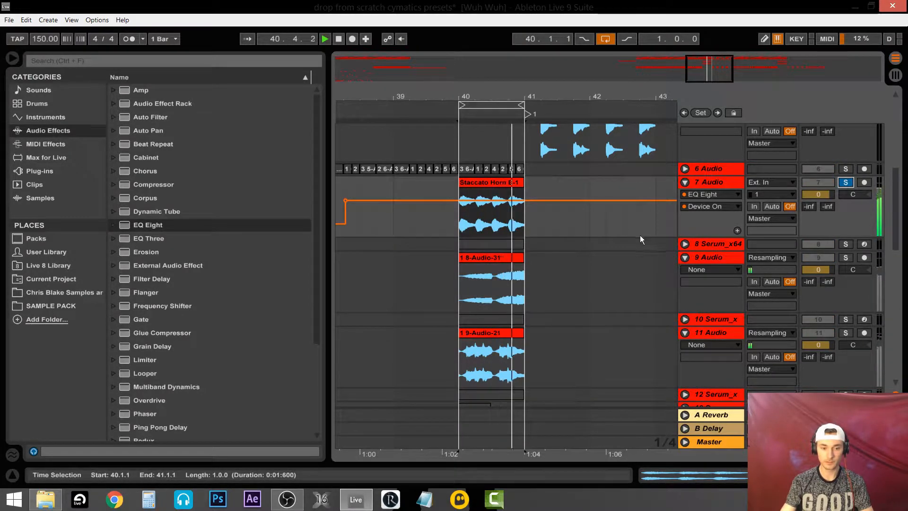
# Stop playback, open track 7's device chain and show the DJMFilter knob automation, with the insert marker at 40.1.1.
pyautogui.doubleClick(717, 184)
pyautogui.press('space')
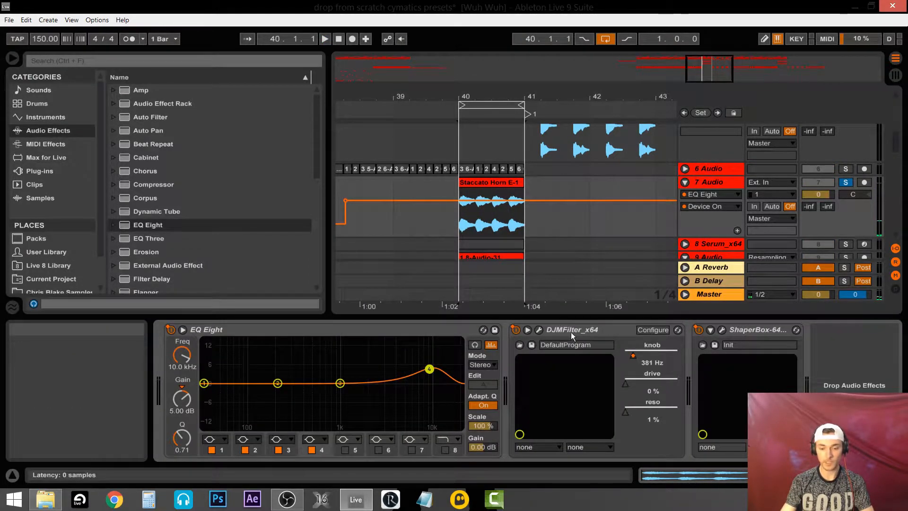
pyautogui.rightClick(640, 351)
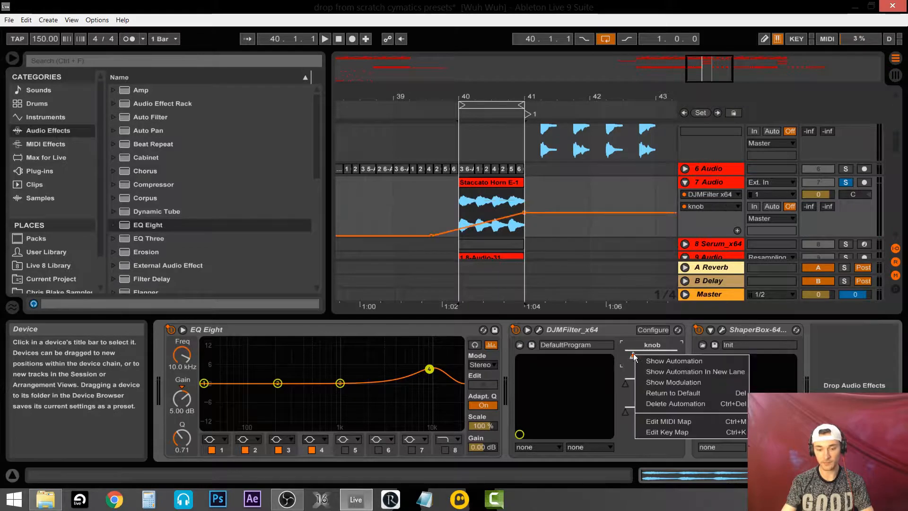
pyautogui.click(659, 357)
pyautogui.click(459, 202)
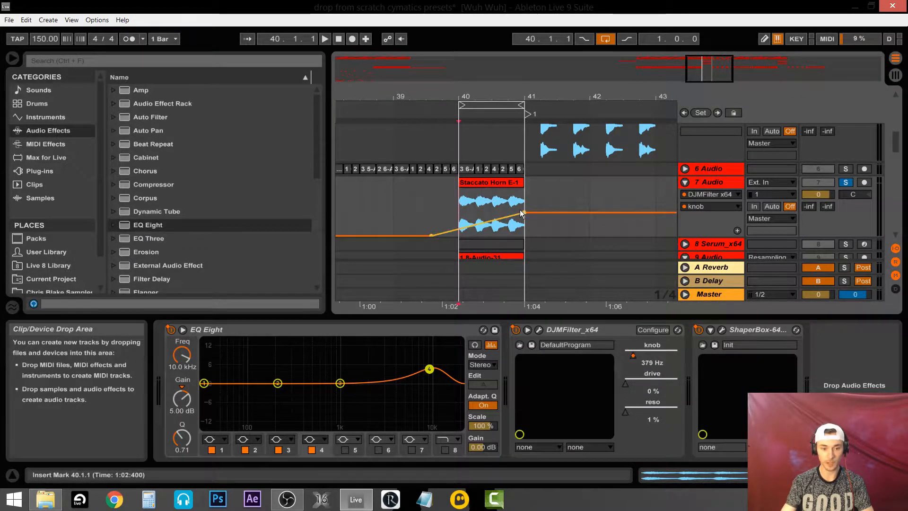
# Solo Serum track 8, then view its MIDI clip's notes at bar 40 and activate the clip.
pyautogui.scroll(-1, 783, 200)
pyautogui.click(846, 201)
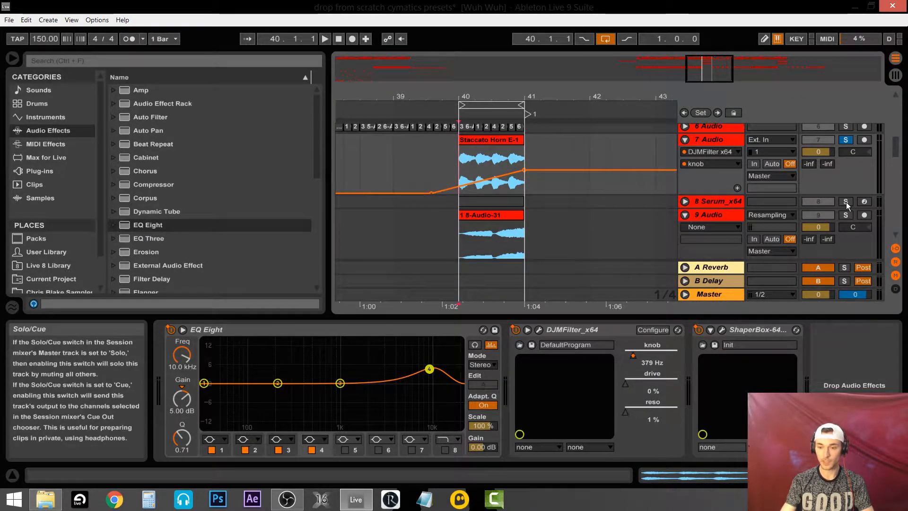
pyautogui.doubleClick(495, 198)
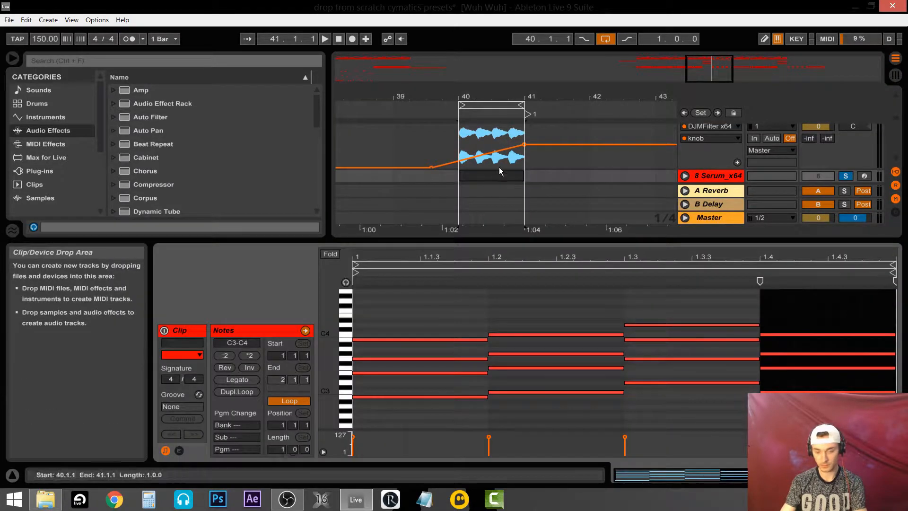
pyautogui.click(499, 176)
pyautogui.press('0')
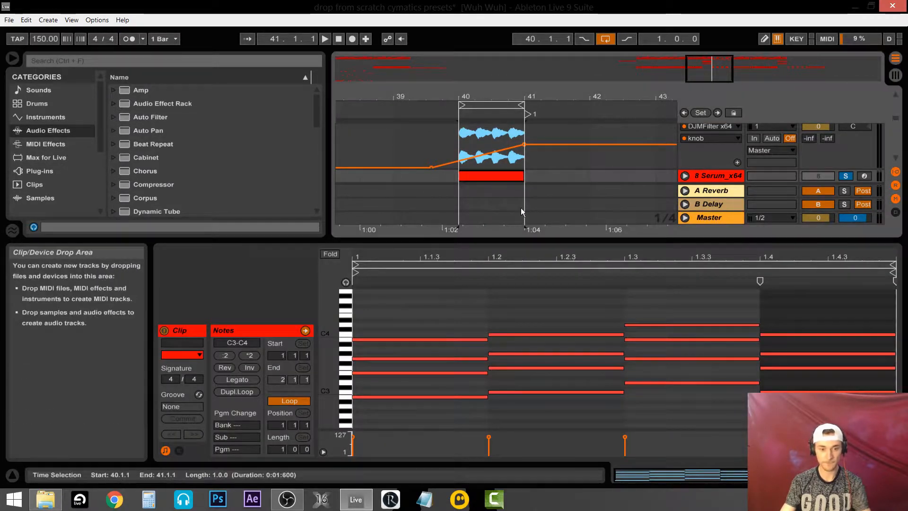
pyautogui.doubleClick(531, 240)
# Unfold track 8, play its soloed chords over bar 40 and compare them with the Staccato Horn clip on track 7.
pyautogui.click(685, 176)
pyautogui.press('space')
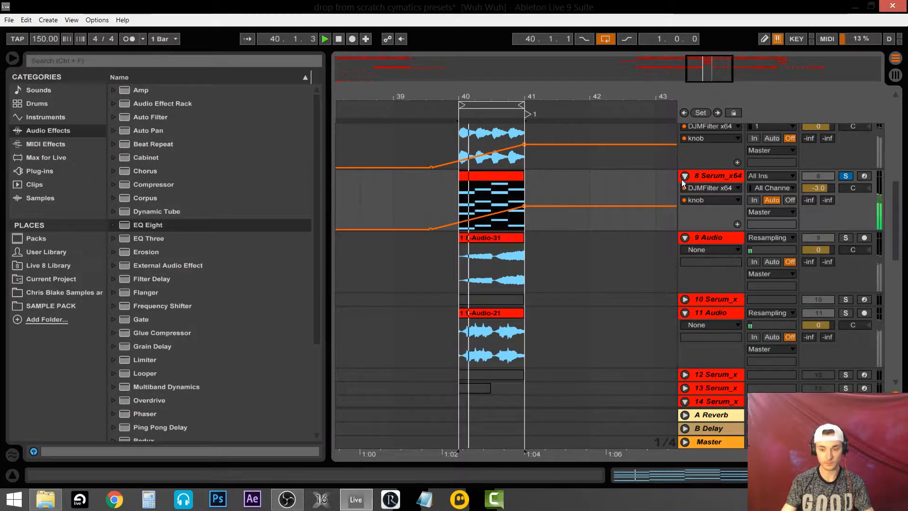
pyautogui.press('space')
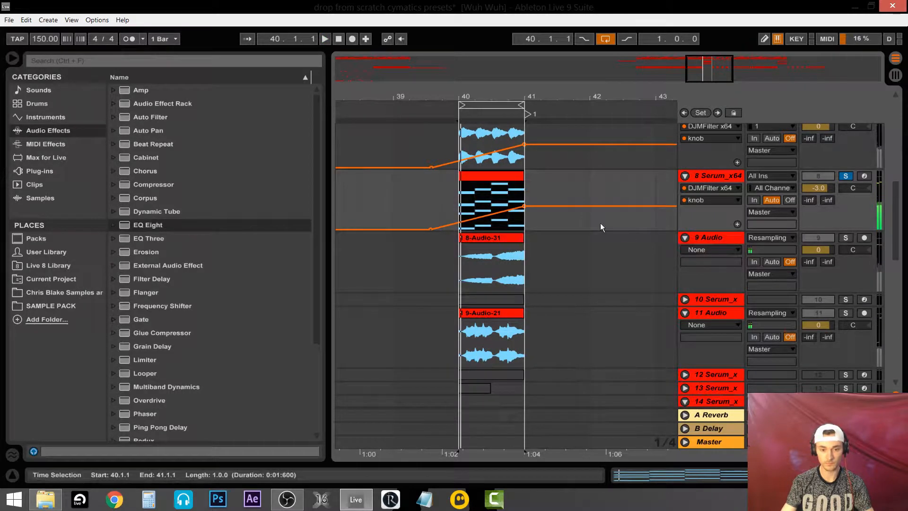
pyautogui.scroll(2, 634, 214)
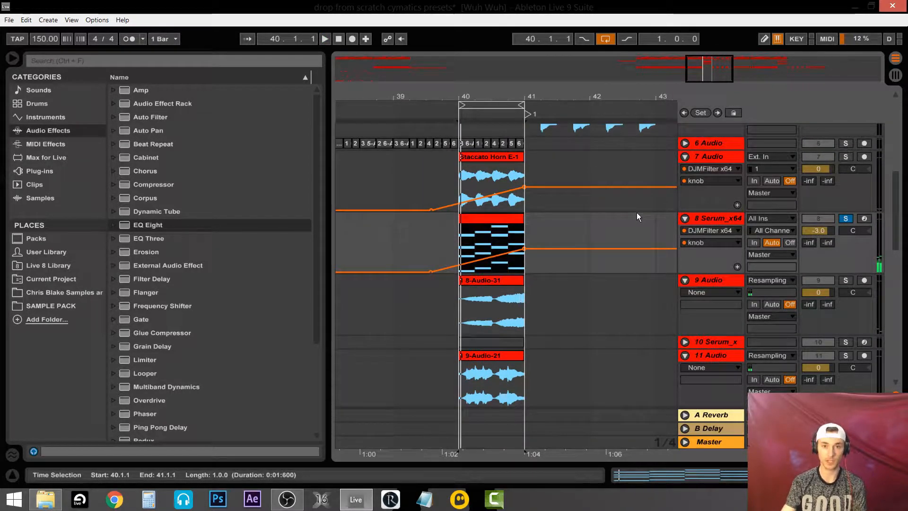
pyautogui.click(515, 157)
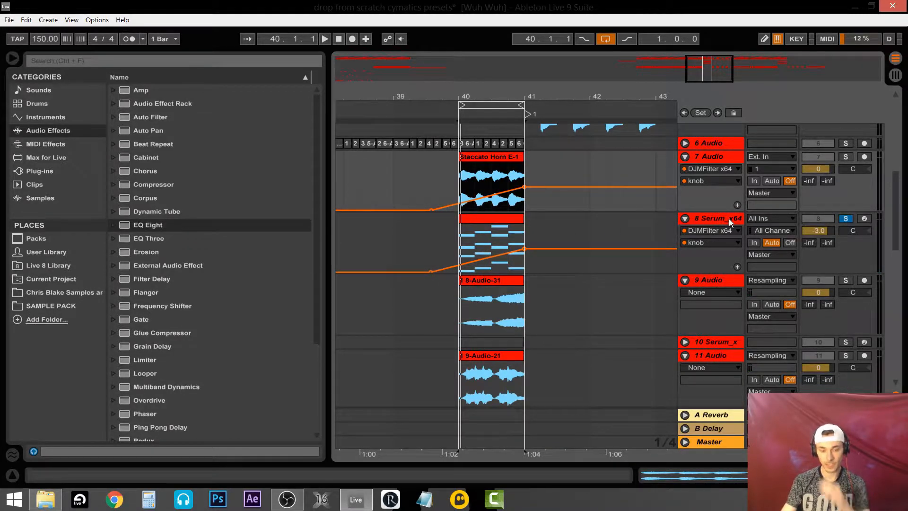
pyautogui.scroll(-7, 624, 228)
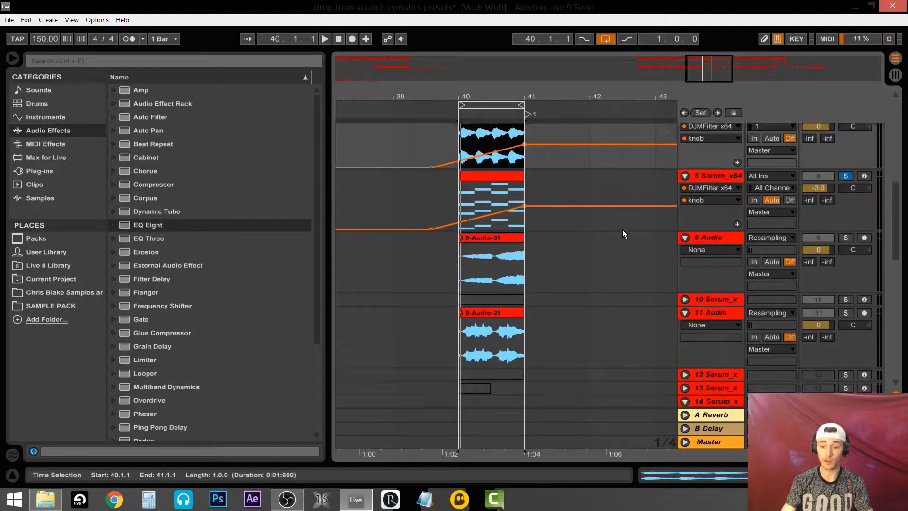
pyautogui.scroll(5, 737, 193)
# Deactivate the MIDI clip at bar 40 on track 8 and fold the track.
pyautogui.click(511, 191)
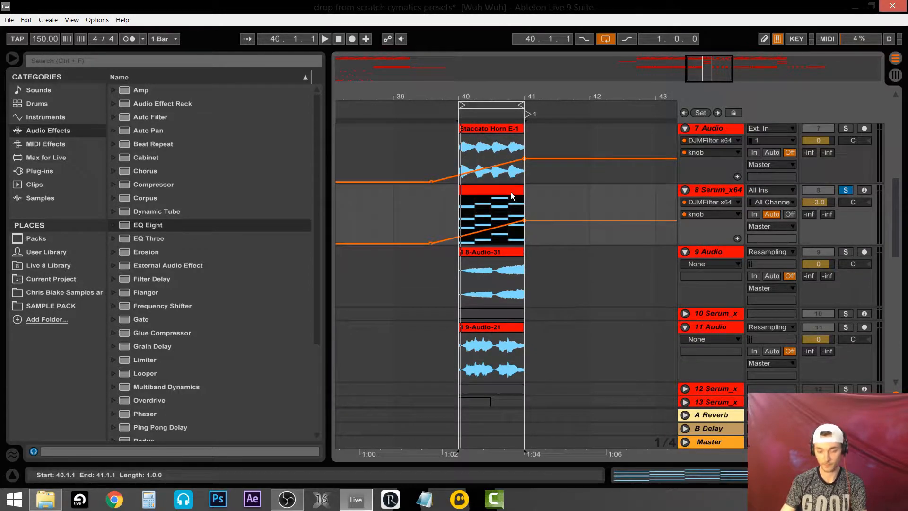
pyautogui.press('0')
pyautogui.click(685, 189)
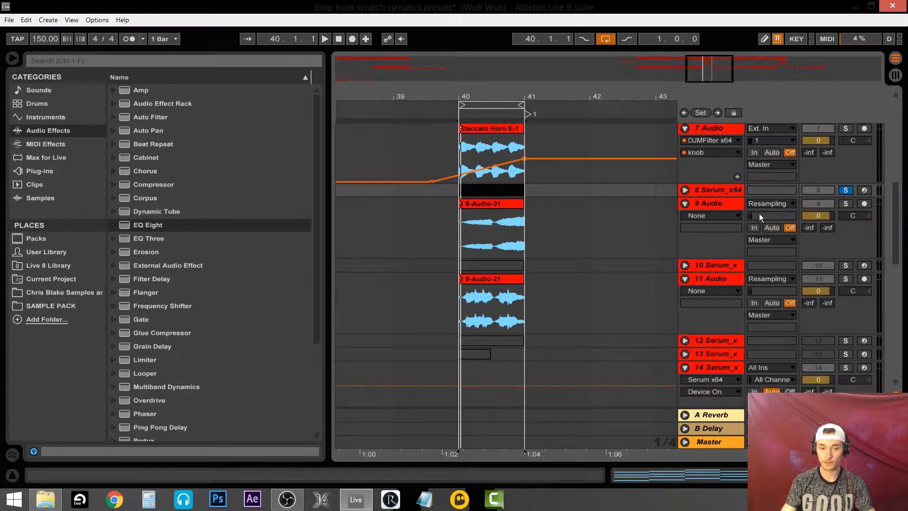
# Solo Serum track 10, activate its MIDI clip at bar 40 and check the track's device chain.
pyautogui.scroll(-4, 758, 214)
pyautogui.click(845, 209)
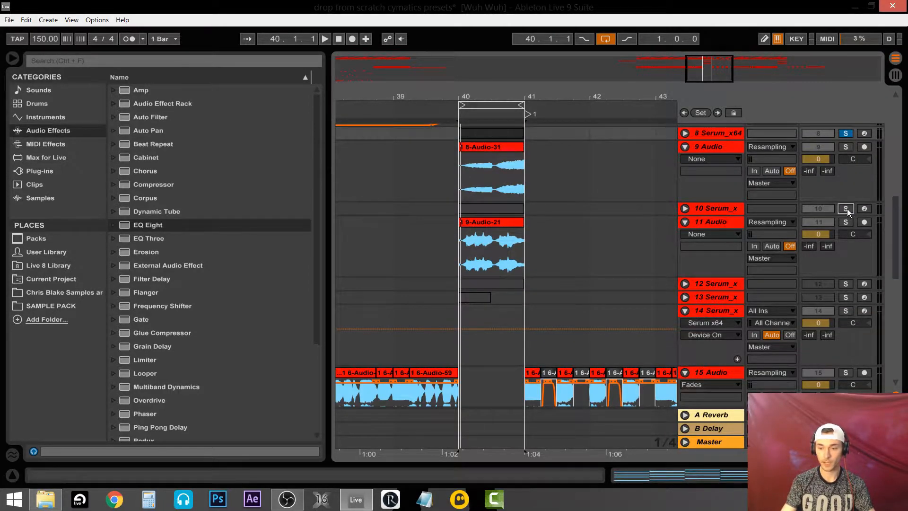
pyautogui.click(515, 208)
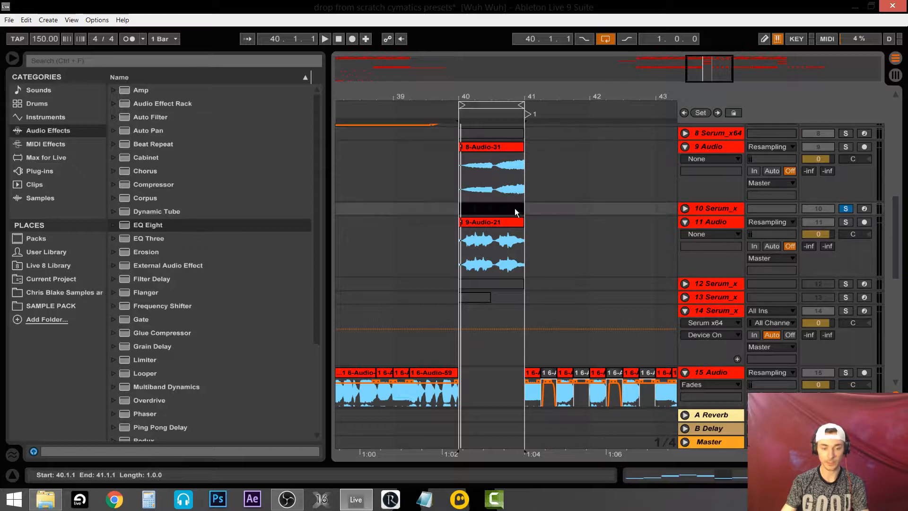
pyautogui.doubleClick(727, 209)
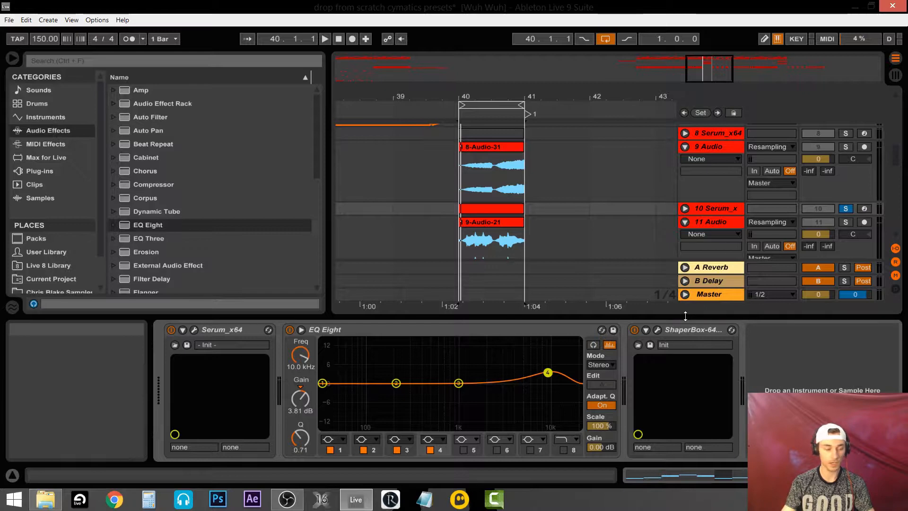
pyautogui.click(685, 316)
pyautogui.click(499, 209)
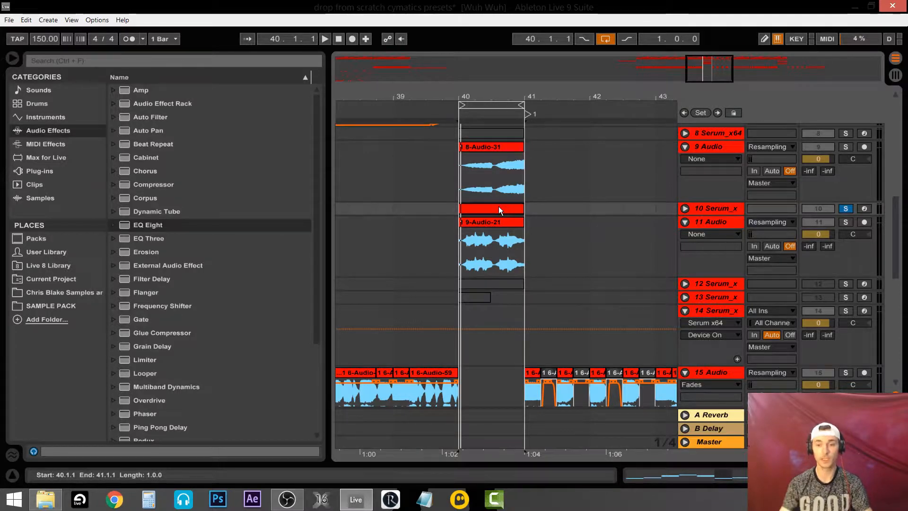
# Examine how the layered clips on tracks 7 to 11 line up with the drum and Additives tracks around bar 40.
pyautogui.scroll(4, 540, 230)
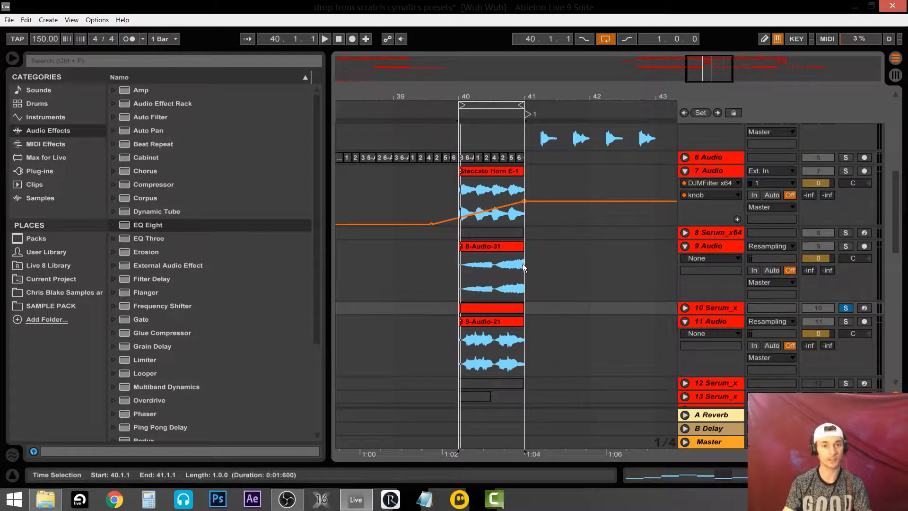
pyautogui.scroll(5, 526, 250)
pyautogui.scroll(-7, 531, 264)
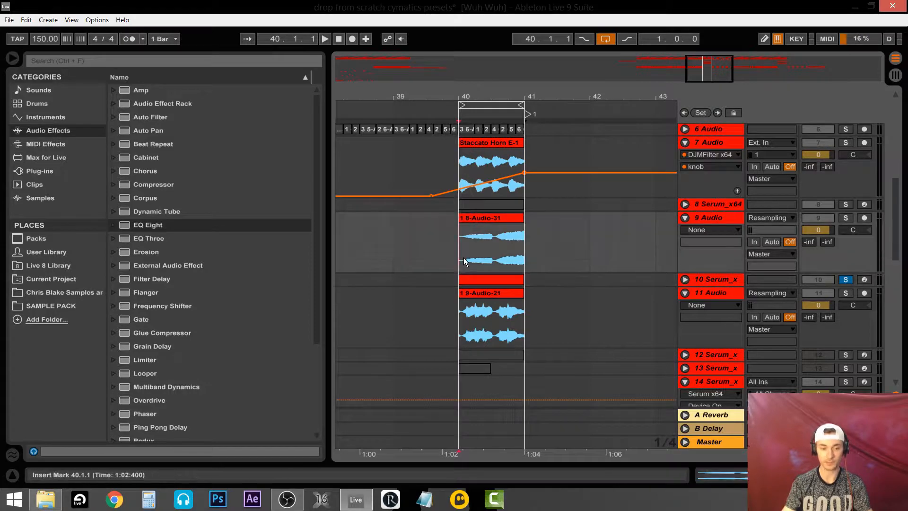
pyautogui.scroll(-2, 473, 281)
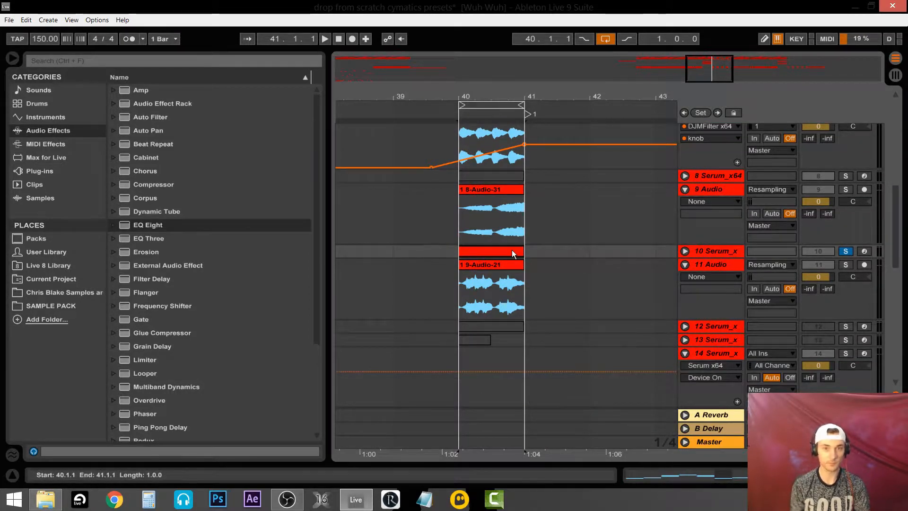
pyautogui.scroll(5, 512, 250)
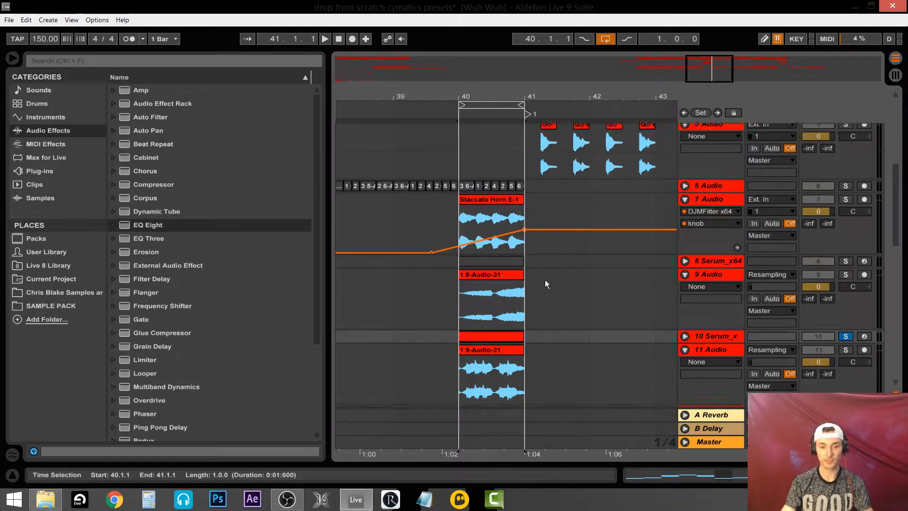
pyautogui.scroll(1, 533, 273)
pyautogui.click(532, 241)
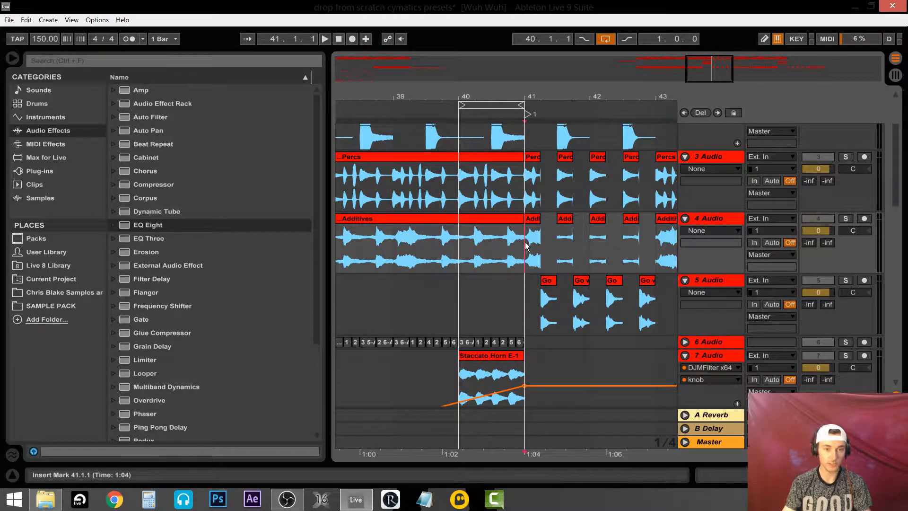
pyautogui.scroll(-6, 487, 293)
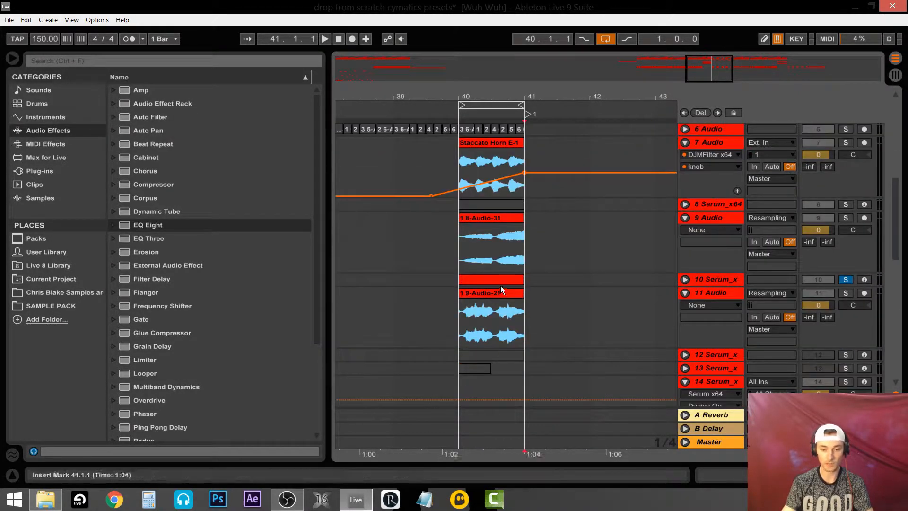
# Select the MIDI clip on track 10, play it soloed over bar 40 and unfold the track to view its notes.
pyautogui.click(499, 284)
pyautogui.click(498, 282)
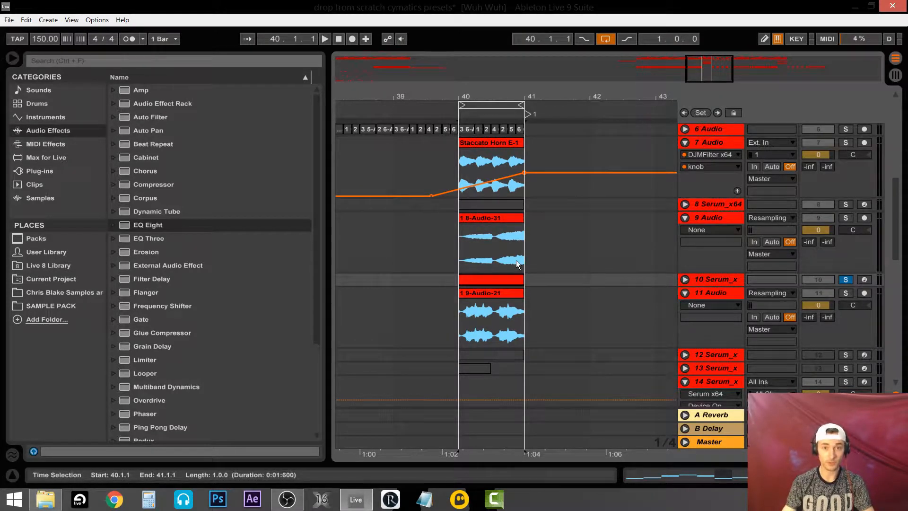
pyautogui.press('space')
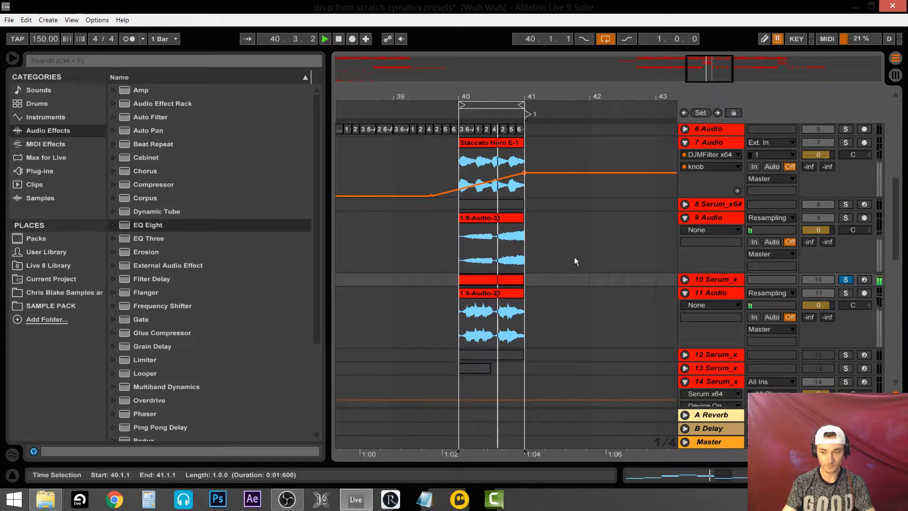
pyautogui.press('space')
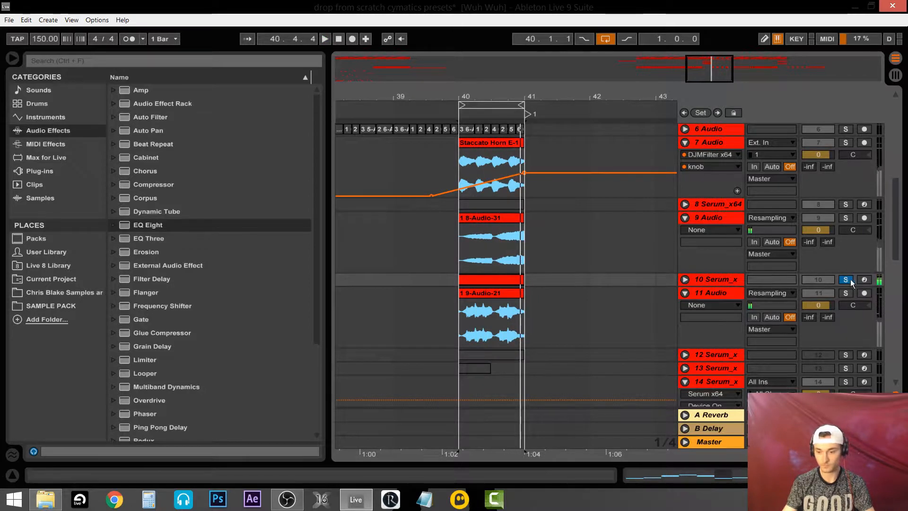
pyautogui.click(684, 279)
pyautogui.scroll(-2, 685, 269)
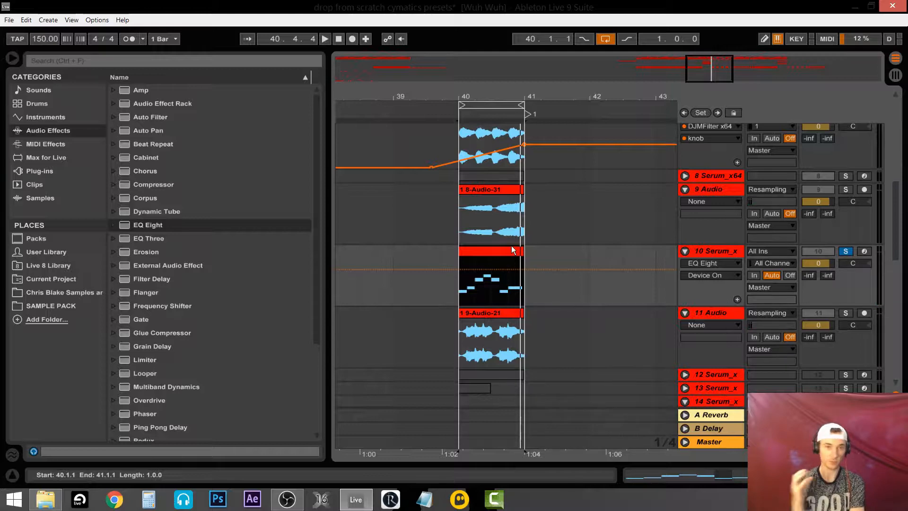
# Solo track 11 and place the insert marker at 41.1.1, at the end of its 9-Audio-21 clip.
pyautogui.scroll(-3, 531, 261)
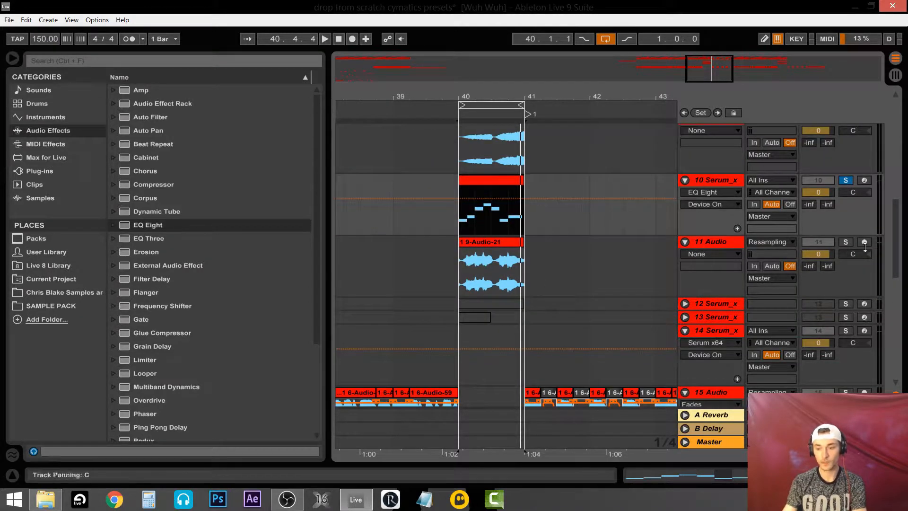
pyautogui.click(846, 243)
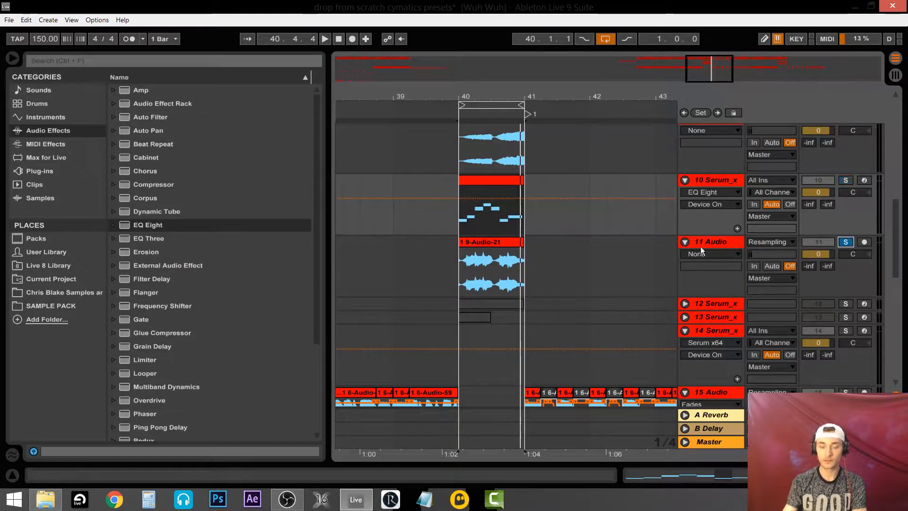
pyautogui.click(526, 262)
pyautogui.scroll(3, 554, 284)
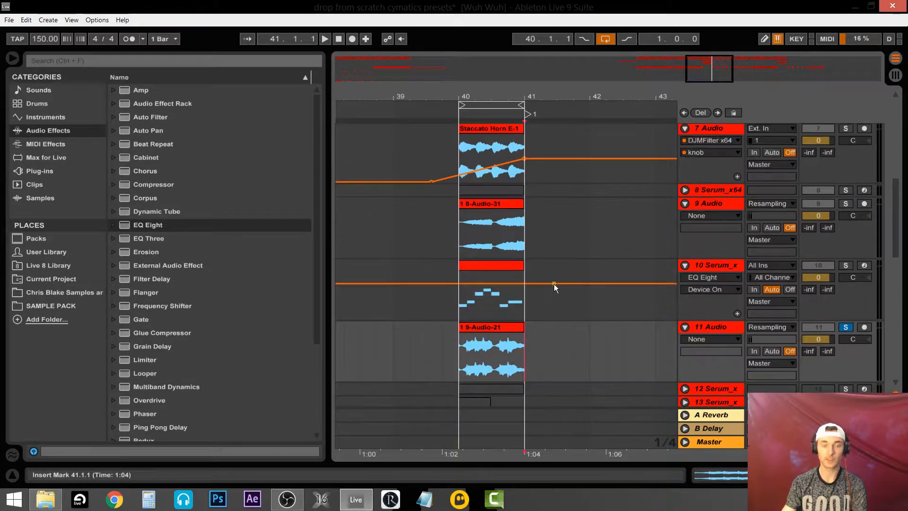
pyautogui.click(554, 284)
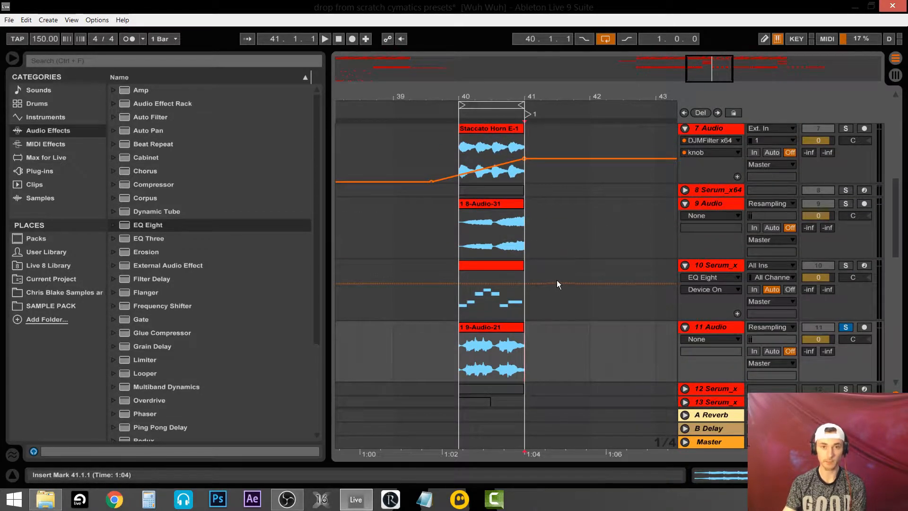
# Unsolo track 11, deactivate the MIDI clip on Serum track 10 at bar 40 and fold that track.
pyautogui.click(846, 328)
pyautogui.scroll(1, 511, 322)
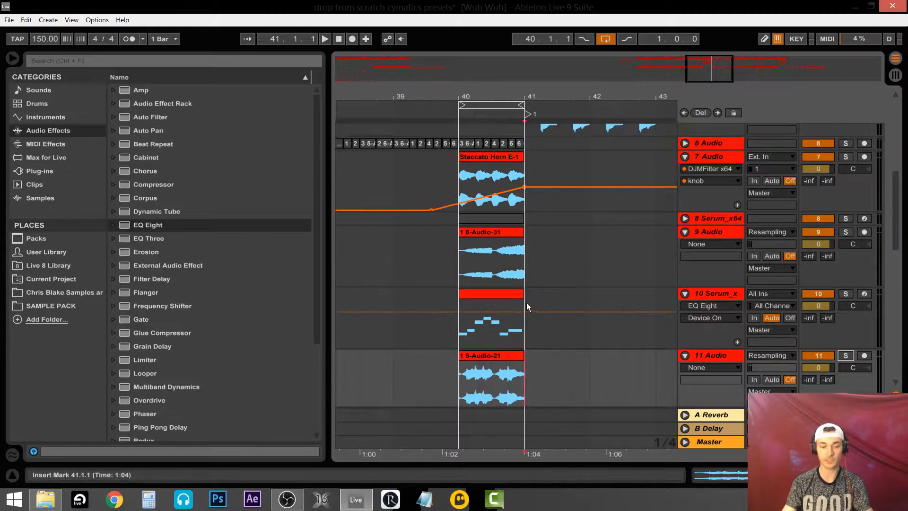
pyautogui.click(503, 294)
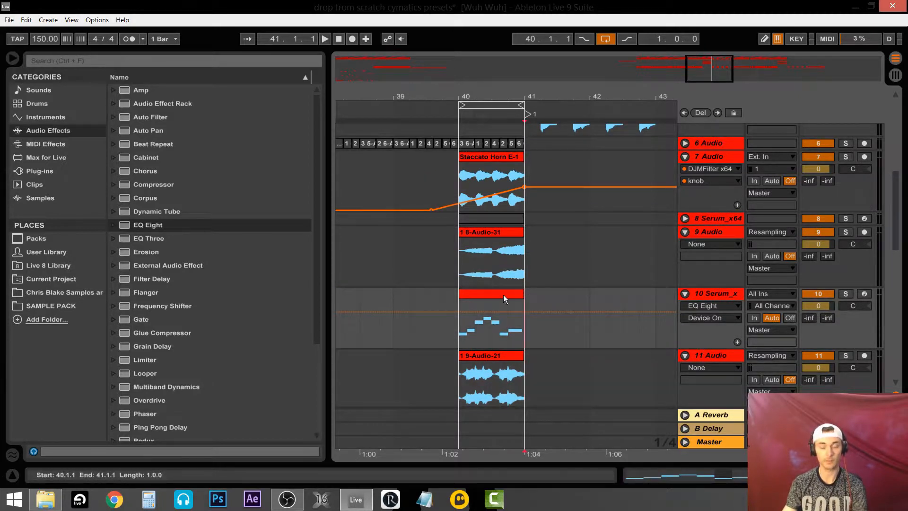
pyautogui.press('0')
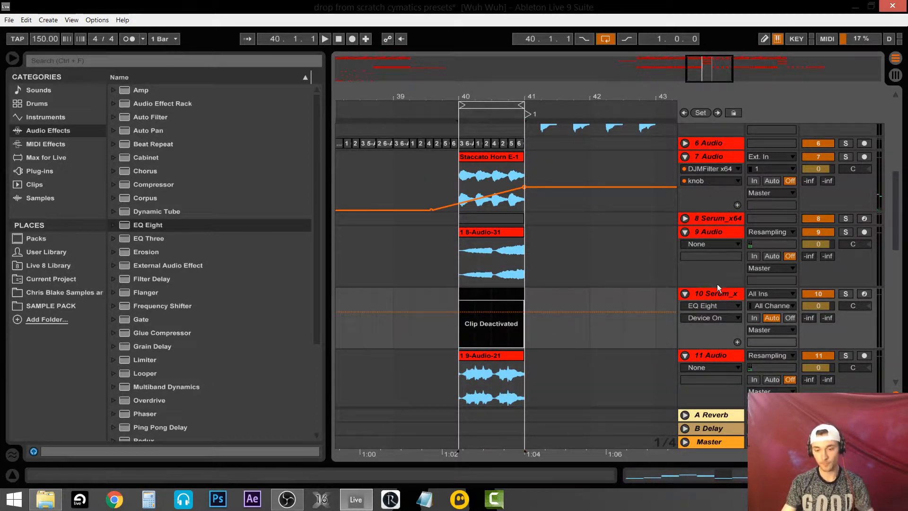
pyautogui.click(685, 293)
# Play the looped bar 40 from 40.1.1 with all tracks unsoloed and stop playback.
pyautogui.click(461, 258)
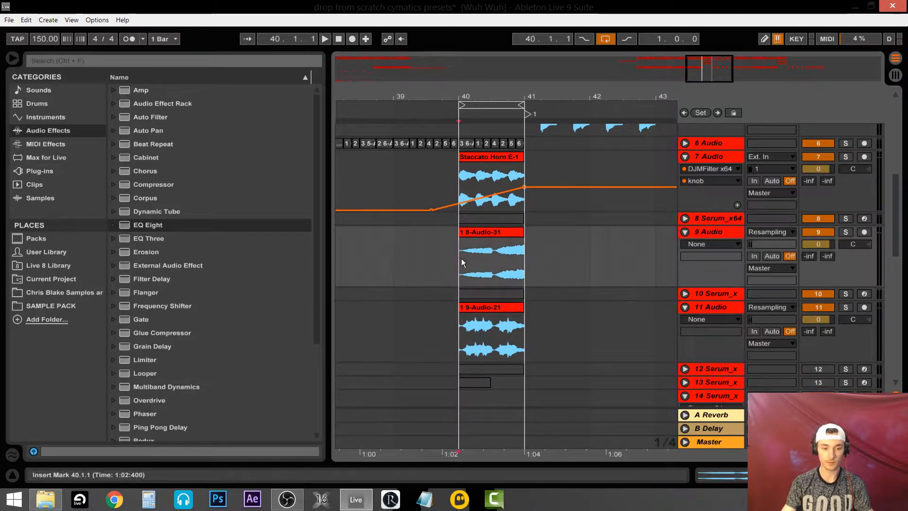
pyautogui.press('space')
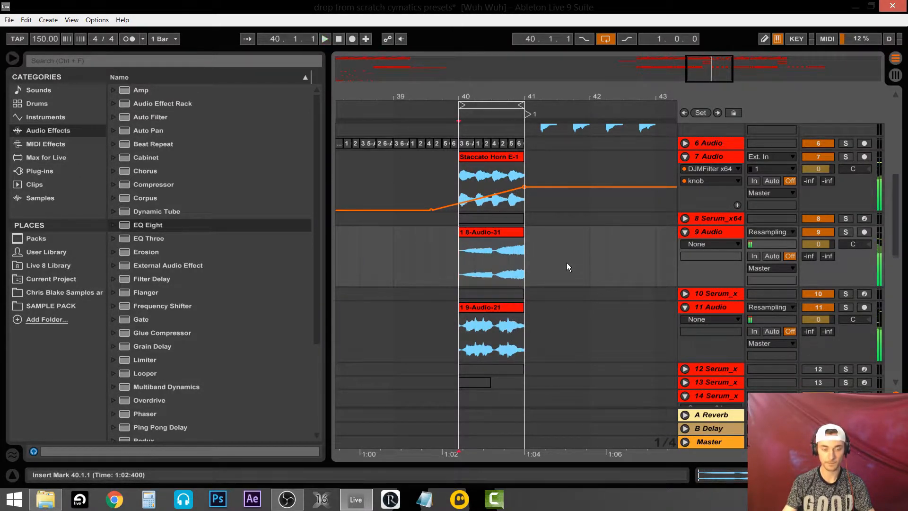
pyautogui.press('space')
# Audition tracks 1 to 4 soloed together over bar 40, clear their solos and stop playback.
pyautogui.scroll(3, 565, 297)
pyautogui.scroll(6, 565, 297)
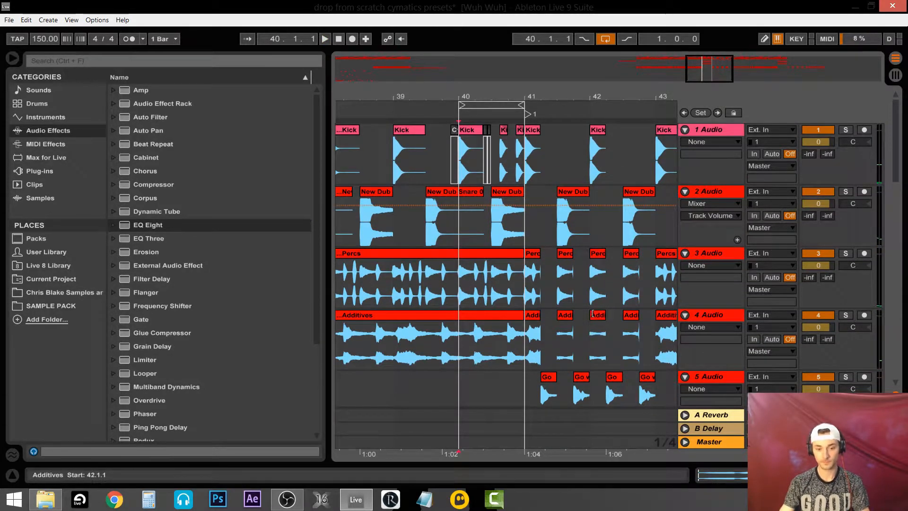
pyautogui.click(846, 129)
pyautogui.keyDown('ctrl'); pyautogui.click(845, 191); pyautogui.keyUp('ctrl')
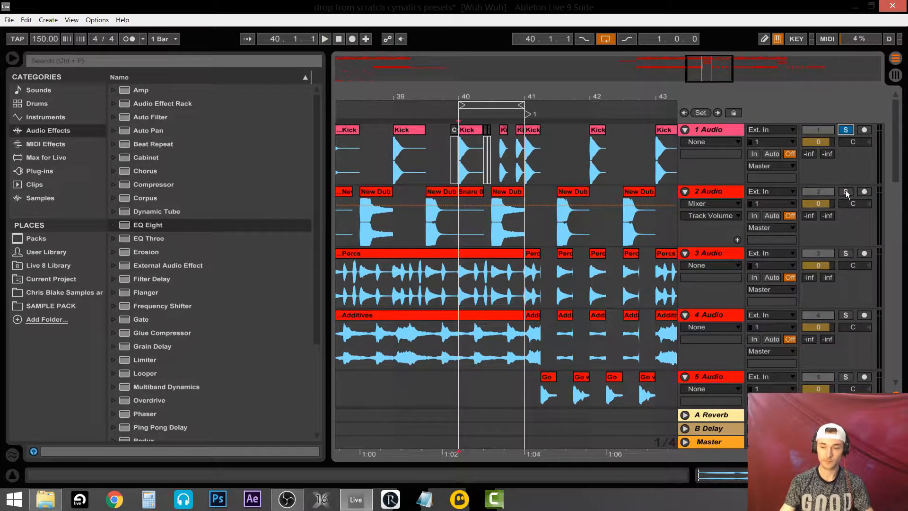
pyautogui.keyDown('ctrl'); pyautogui.click(846, 254); pyautogui.keyUp('ctrl')
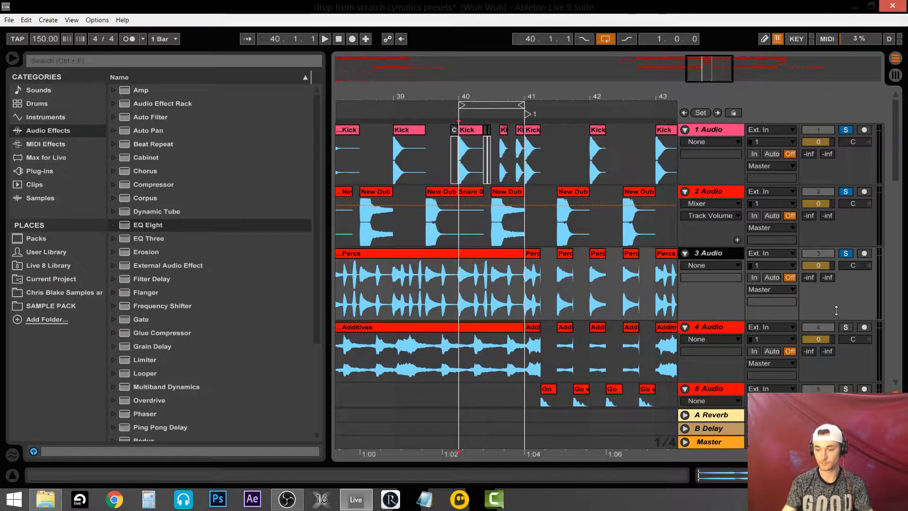
pyautogui.keyDown('ctrl'); pyautogui.click(846, 315); pyautogui.keyUp('ctrl')
pyautogui.press('space')
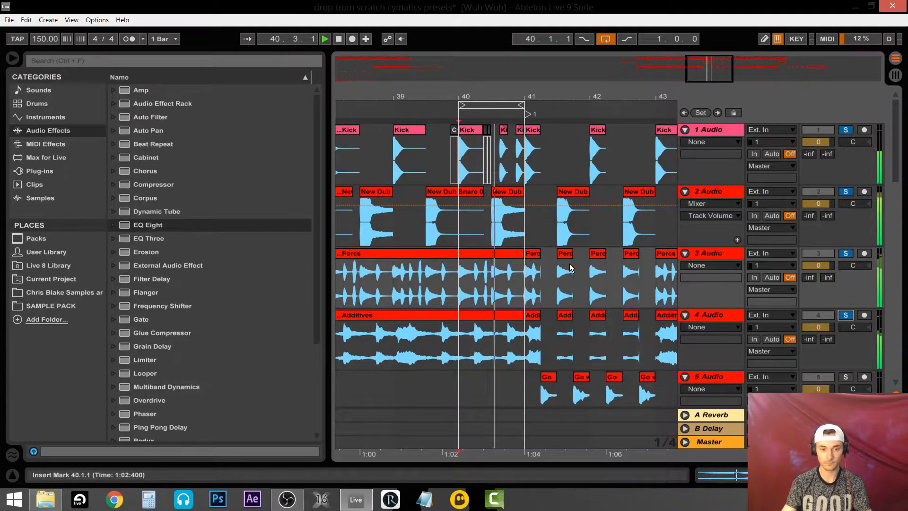
pyautogui.click(845, 129)
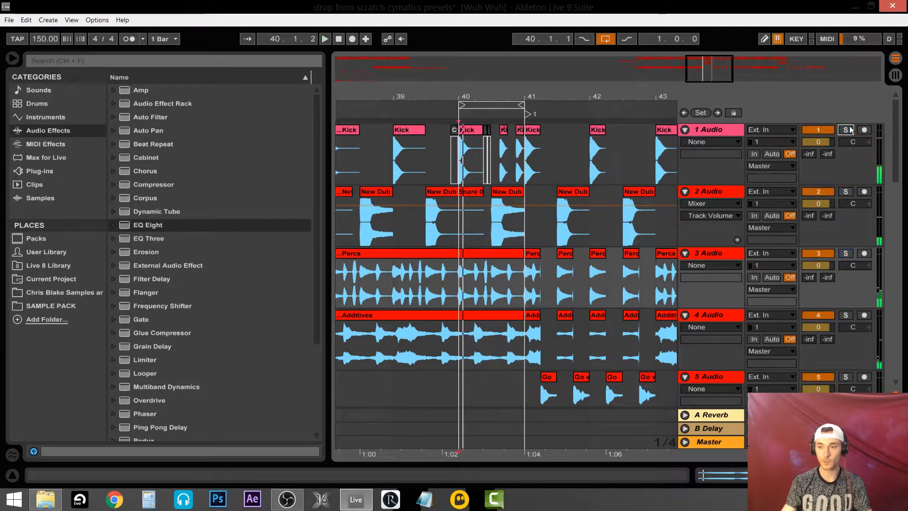
pyautogui.moveTo(506, 100); pyautogui.dragTo(505, 102)
pyautogui.press('space')
# Examine the kick clips on track 1 between 40.3 and the start of bar 41.
pyautogui.click(486, 154)
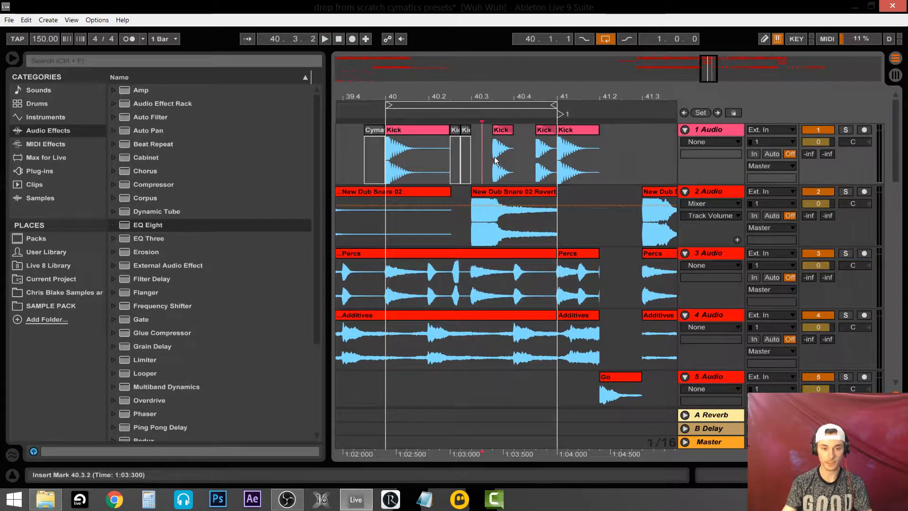
pyautogui.click(493, 156)
pyautogui.moveTo(492, 156); pyautogui.dragTo(576, 157)
pyautogui.click(496, 163)
pyautogui.click(515, 152)
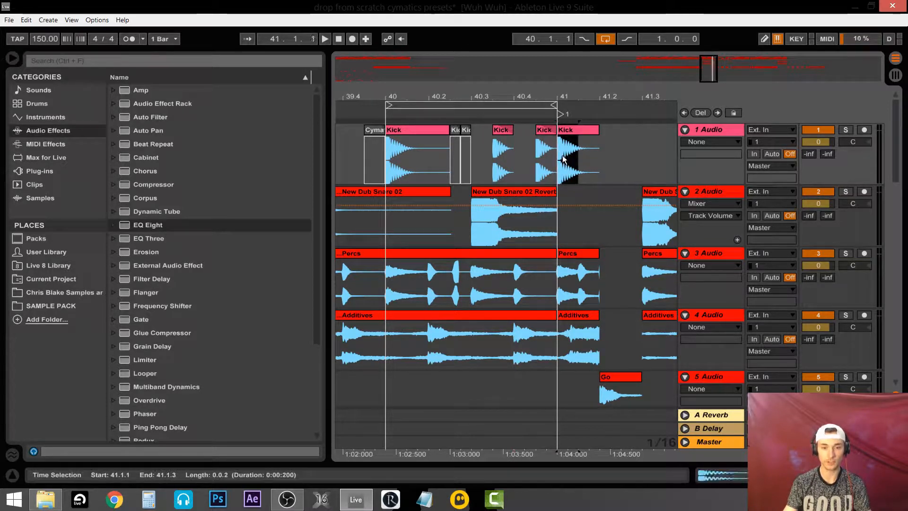
pyautogui.click(561, 156)
pyautogui.click(493, 144)
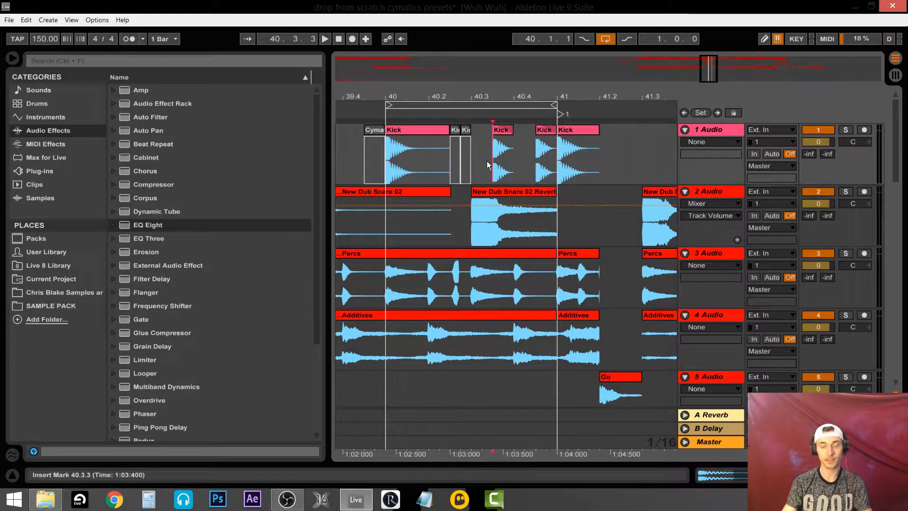
pyautogui.click(474, 159)
# Select the Staccato Horn clip on track 7 and compare its rhythm with the drum clips in bar 40.
pyautogui.scroll(-6, 498, 181)
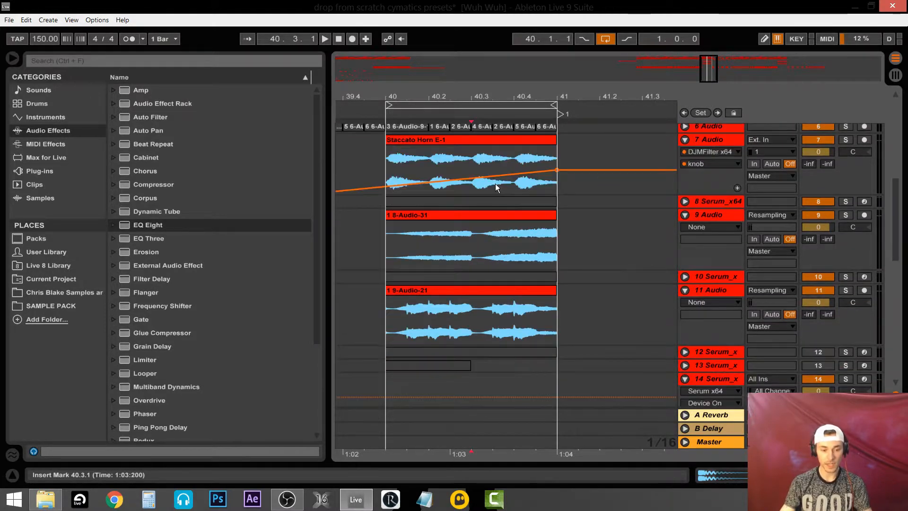
pyautogui.scroll(5, 490, 255)
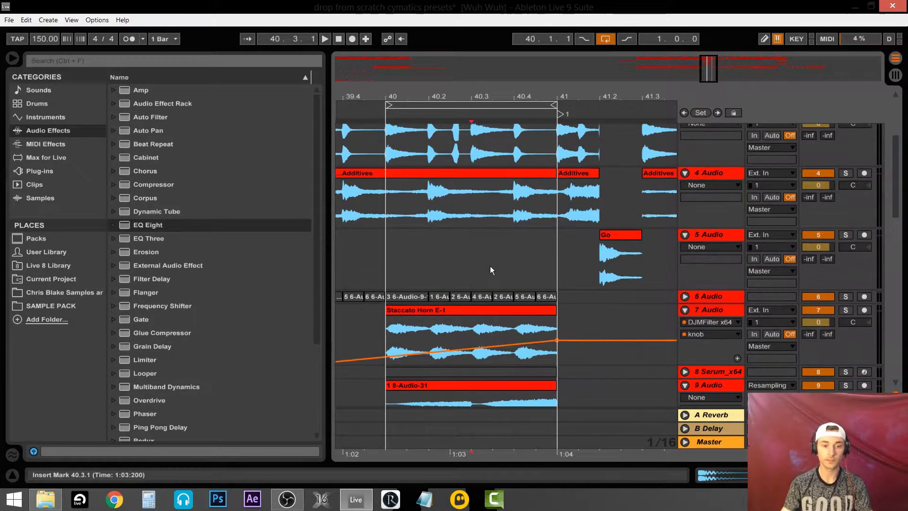
pyautogui.scroll(1, 492, 277)
pyautogui.scroll(-5, 477, 269)
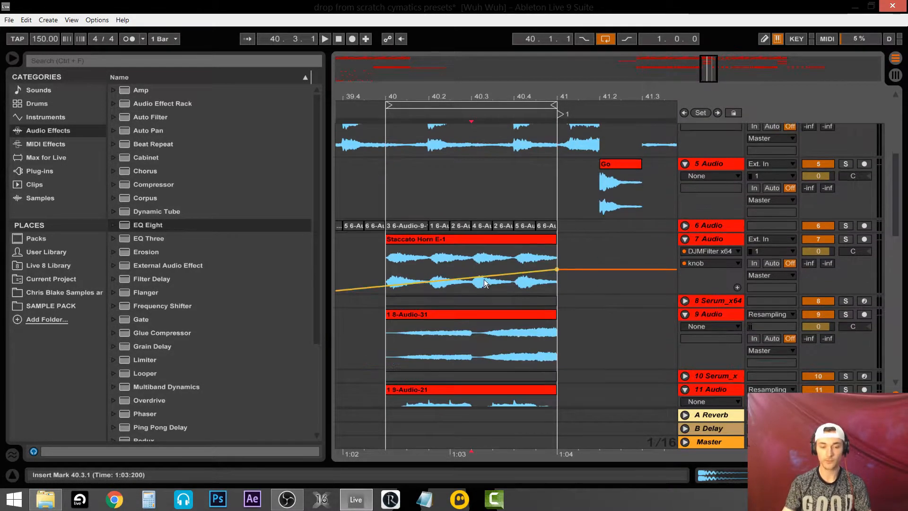
pyautogui.moveTo(475, 260); pyautogui.dragTo(568, 257)
pyautogui.click(515, 242)
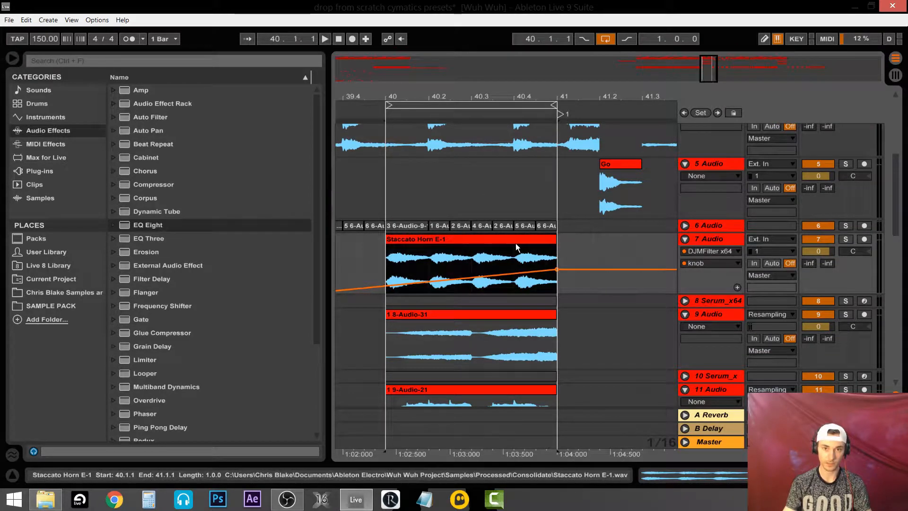
pyautogui.click(463, 259)
pyautogui.scroll(6, 481, 278)
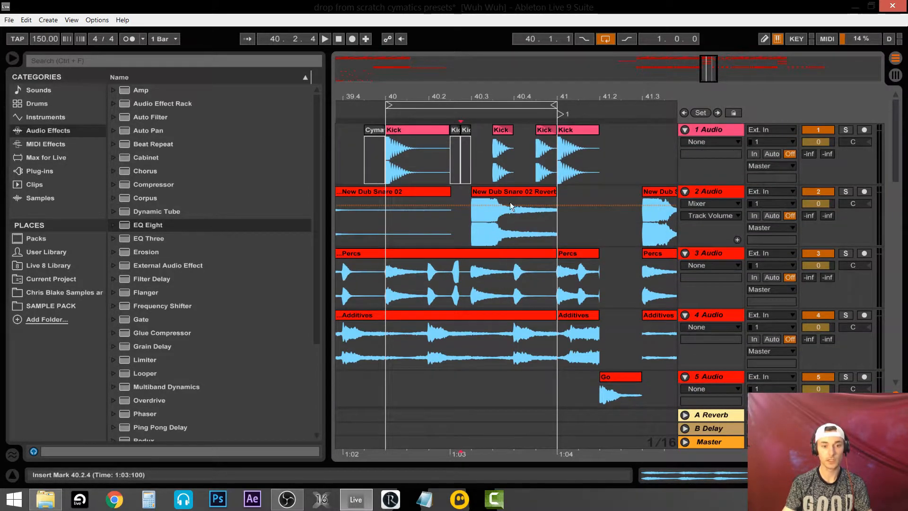
# Play the looped bar 40, examine the kick pattern after 40.3.1 on track 1 and return the insert marker to 40.3.1.
pyautogui.click(475, 165)
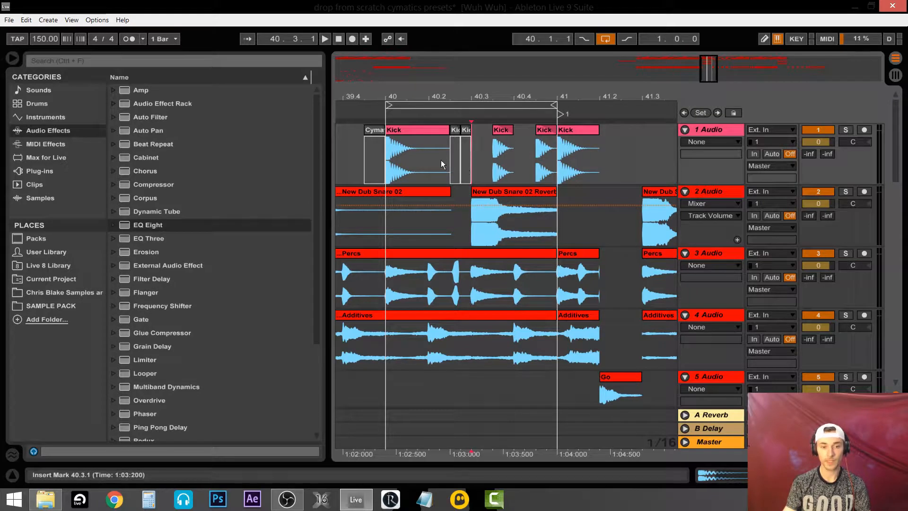
pyautogui.press('space')
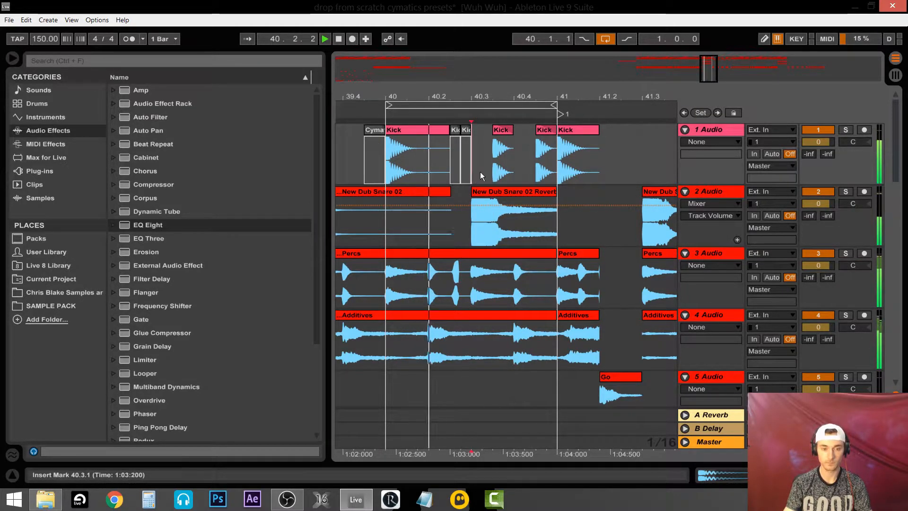
pyautogui.press('space')
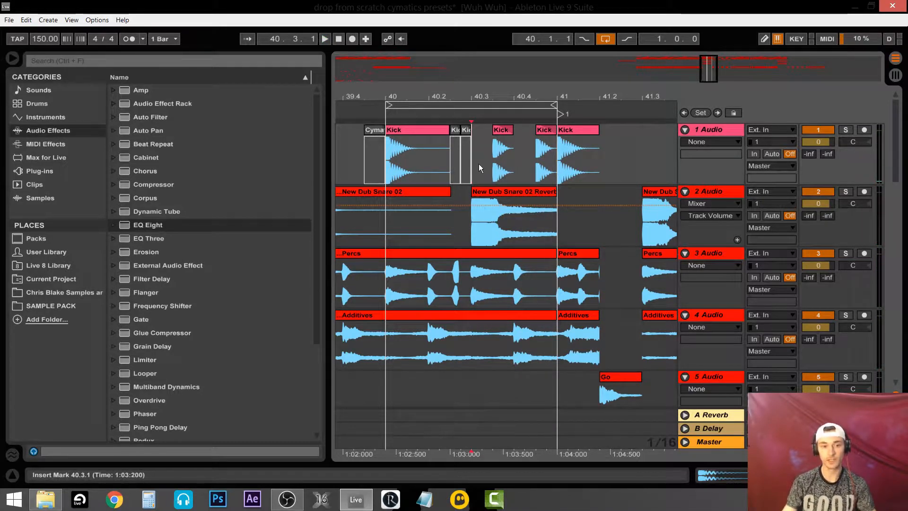
pyautogui.moveTo(474, 168); pyautogui.dragTo(522, 174)
pyautogui.click(565, 174)
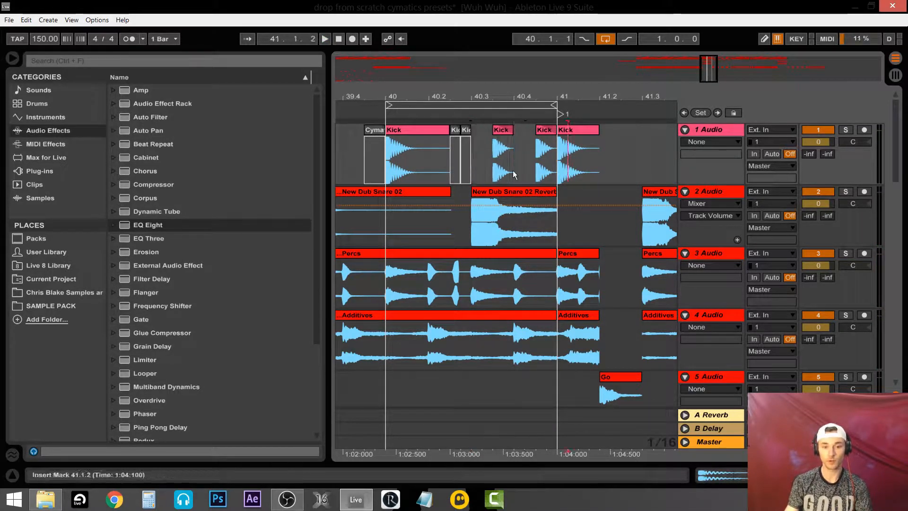
pyautogui.click(472, 162)
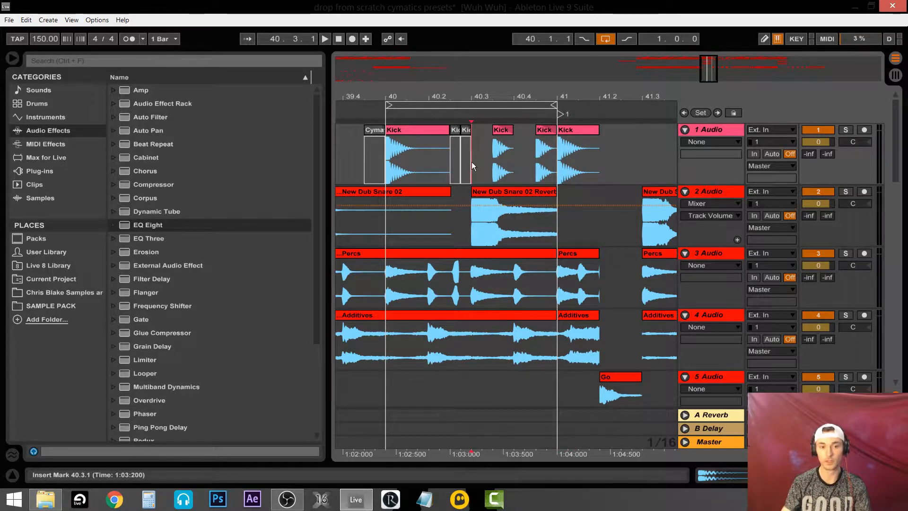
# Place the insert marker at 40.1.1 and look through the fill layers on tracks 7 to 15, including Serum track 12.
pyautogui.click(485, 100)
pyautogui.moveTo(486, 97); pyautogui.dragTo(492, 75)
pyautogui.click(447, 163)
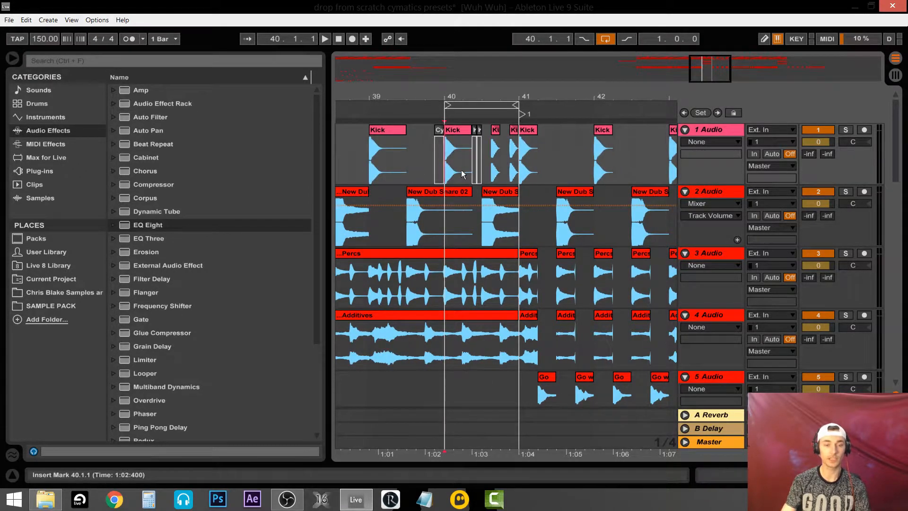
pyautogui.scroll(-10, 461, 169)
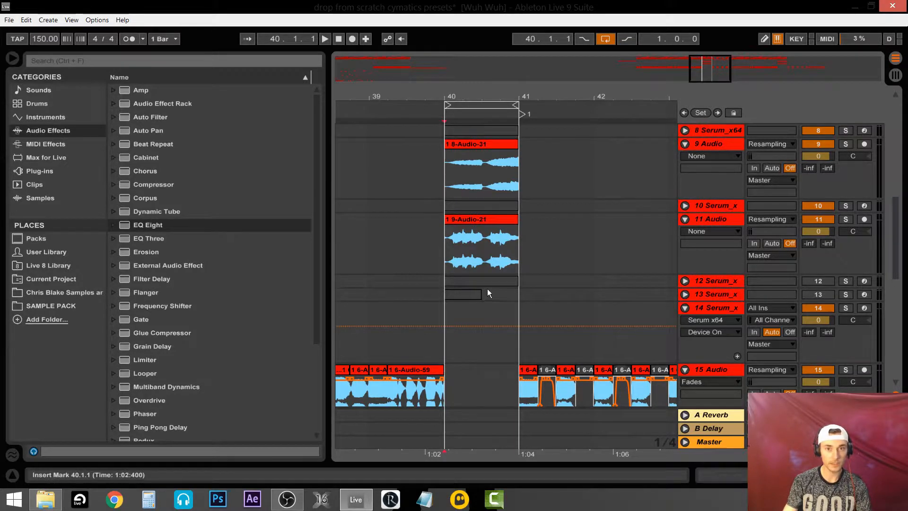
pyautogui.scroll(2, 487, 288)
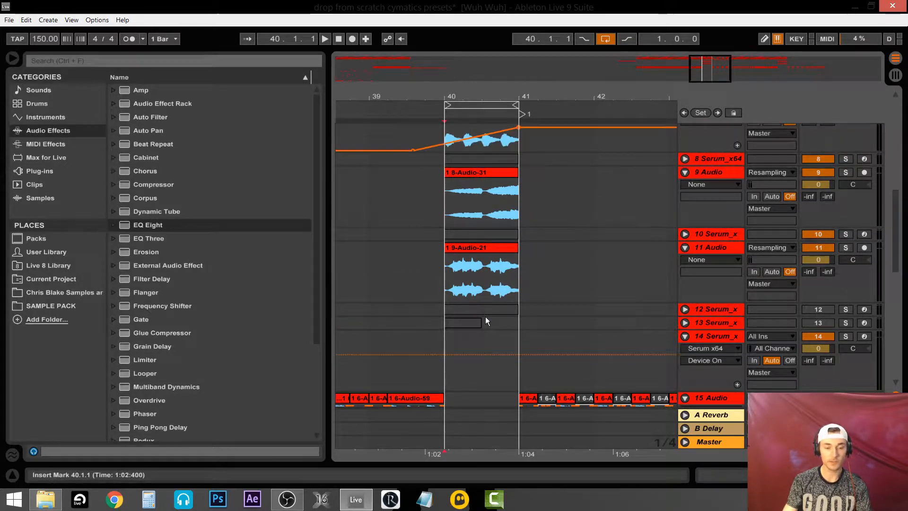
pyautogui.doubleClick(706, 306)
pyautogui.doubleClick(628, 317)
pyautogui.scroll(1, 522, 282)
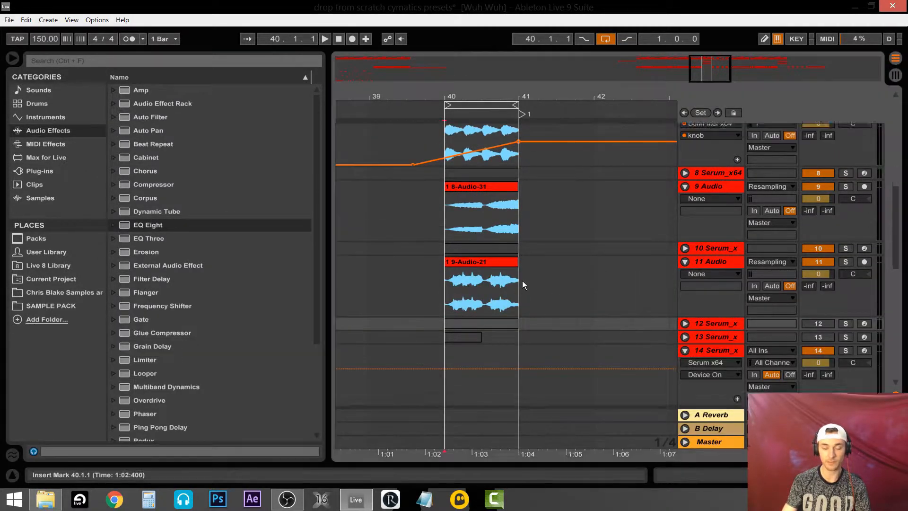
pyautogui.scroll(20, 522, 280)
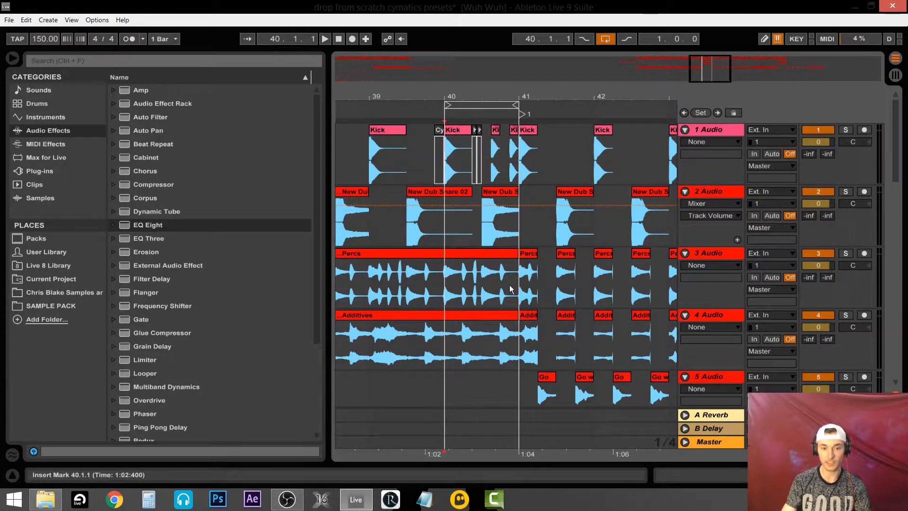
# Mark bar 40 on snare track 2 and move the one-bar loop to 41.1.1.
pyautogui.click(441, 229)
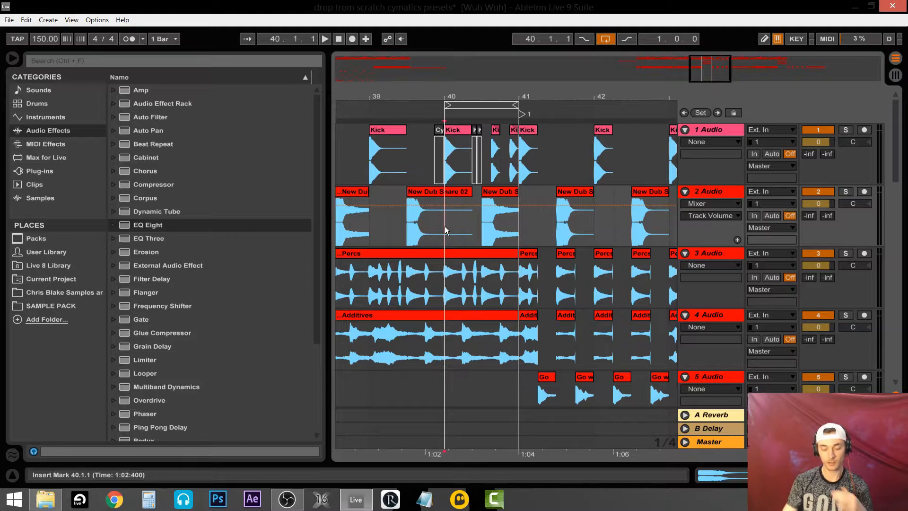
pyautogui.moveTo(444, 226); pyautogui.dragTo(520, 231)
pyautogui.click(453, 226)
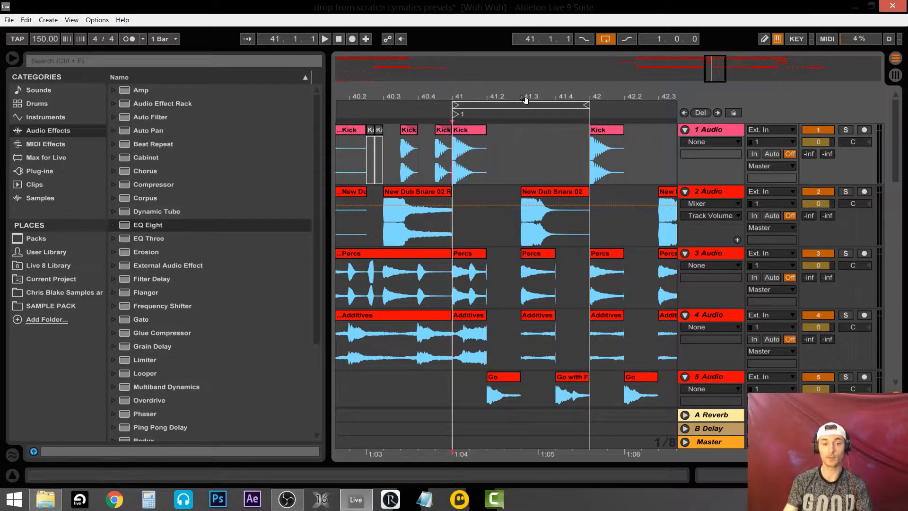
# Select the first Go clip on track 5, audition it soloed in bar 41, unsolo the track and stop playback.
pyautogui.moveTo(523, 97); pyautogui.dragTo(472, 86)
pyautogui.scroll(-5, 446, 152)
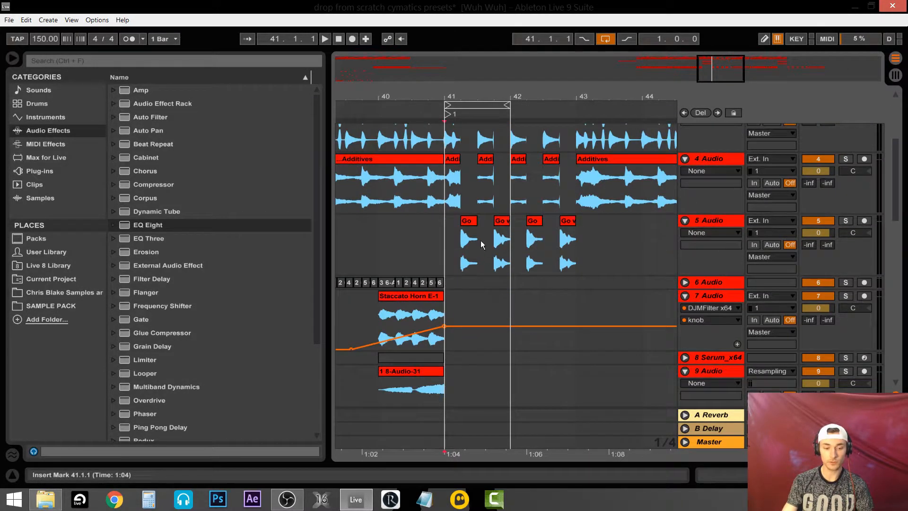
pyautogui.click(469, 241)
pyautogui.click(846, 220)
pyautogui.press('space')
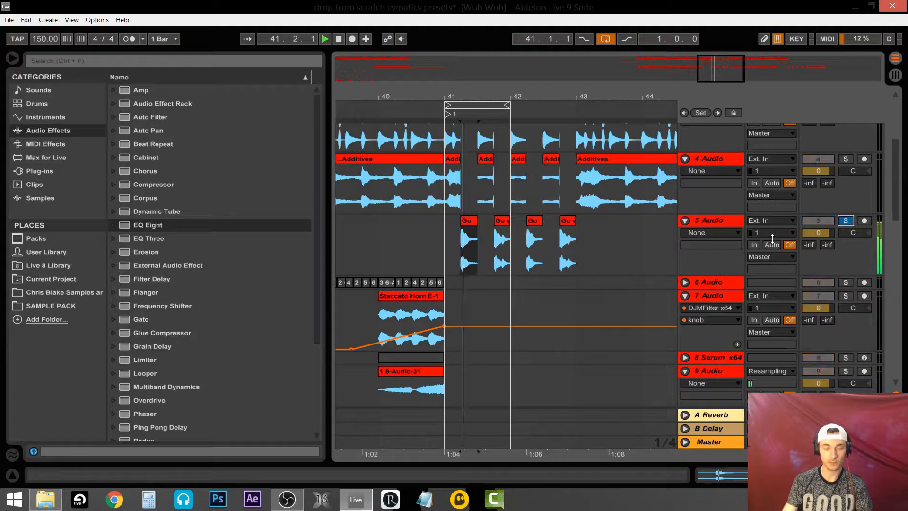
pyautogui.click(845, 221)
pyautogui.press('space')
pyautogui.scroll(5, 525, 240)
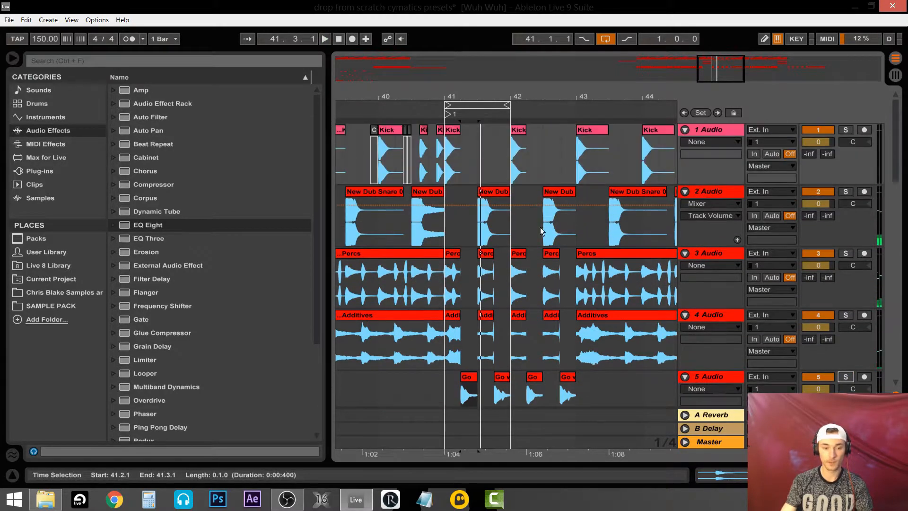
# Extend the loop from bar 41 to two bars and play the transition from 39.1.1 and 40.1.1.
pyautogui.moveTo(506, 106); pyautogui.dragTo(566, 64)
pyautogui.click(440, 162)
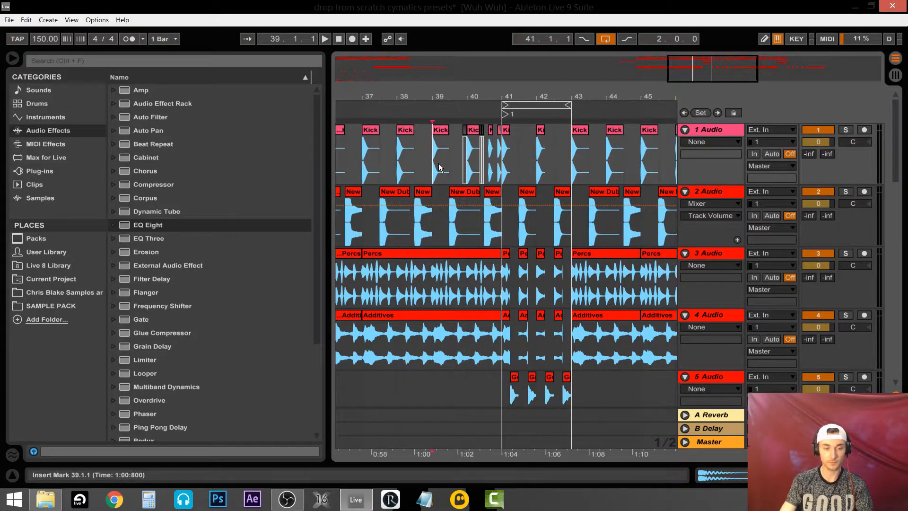
pyautogui.press('space')
pyautogui.click(469, 155)
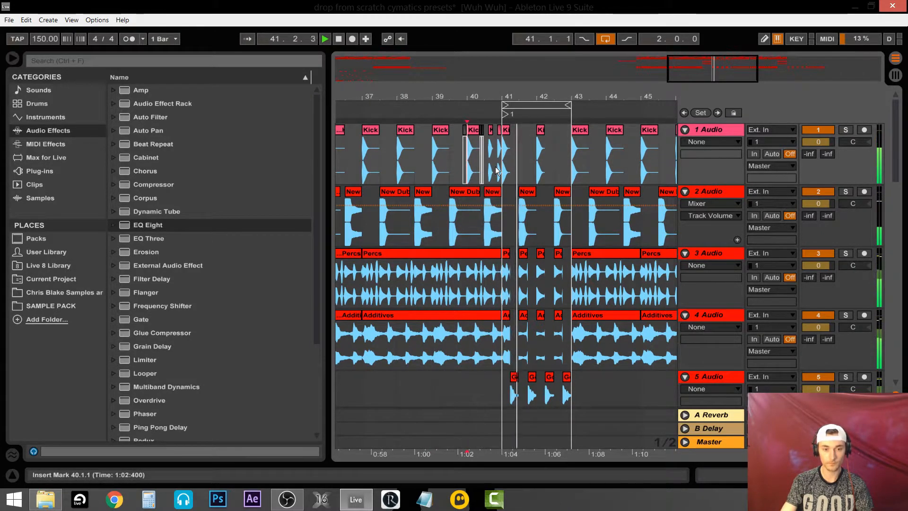
# Switch off the loop, let playback run on into the bars past 43, and stop it.
pyautogui.click(605, 39)
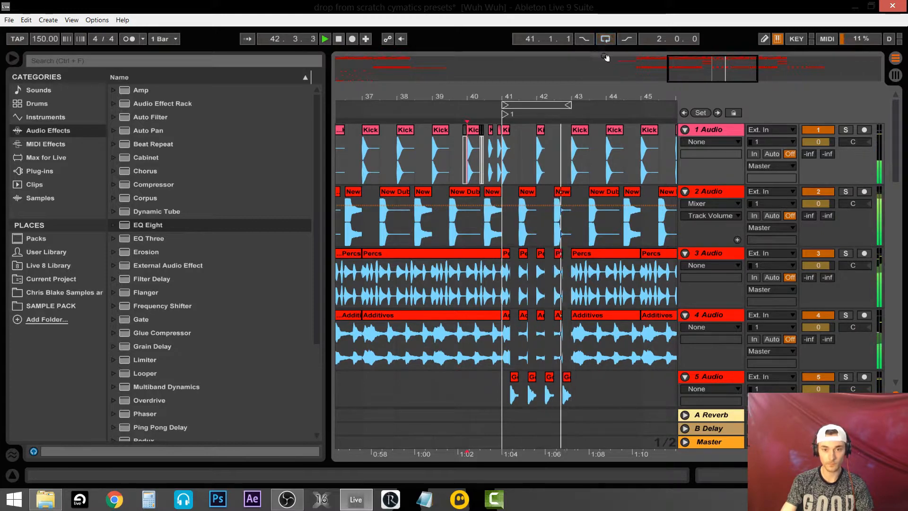
pyautogui.moveTo(506, 98); pyautogui.dragTo(506, 80)
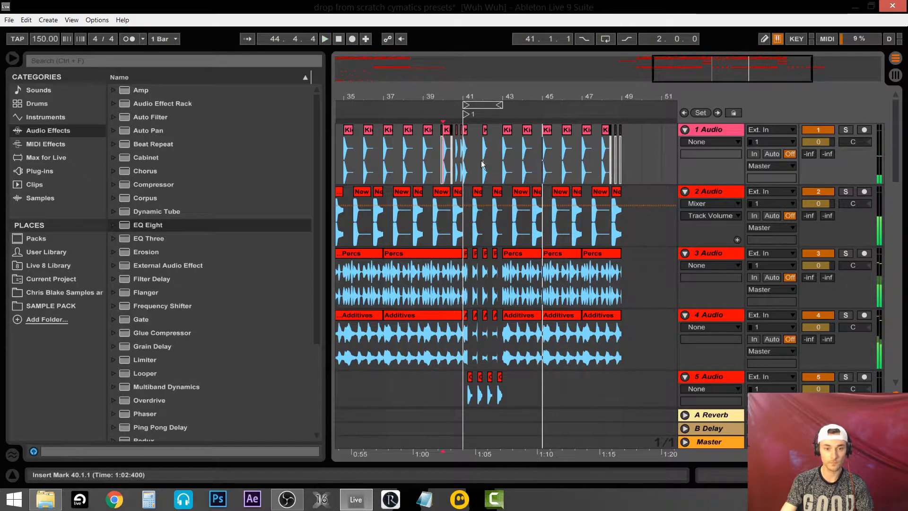
pyautogui.press('space')
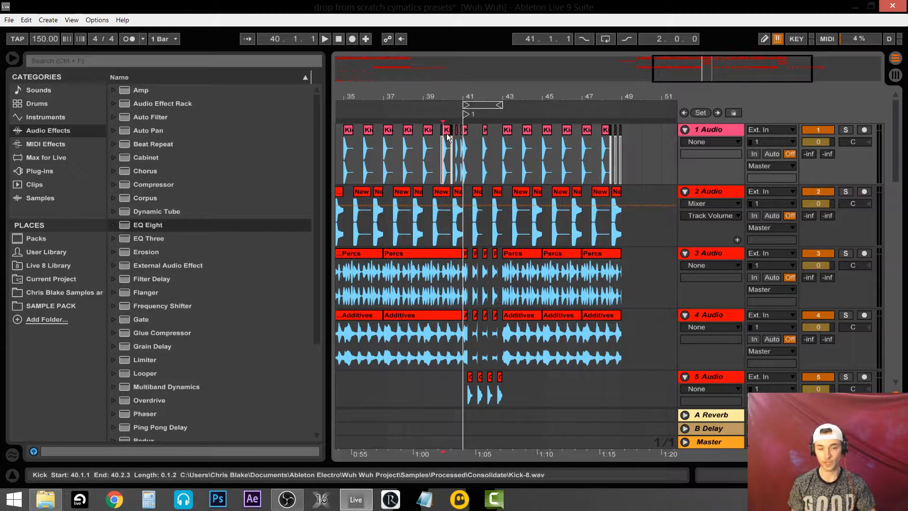
# Mark bar 48 on percussion track 3, and highlight the track from 33.1.1 to 49.1.1 and its stretch between bars 33 and 41.
pyautogui.click(619, 295)
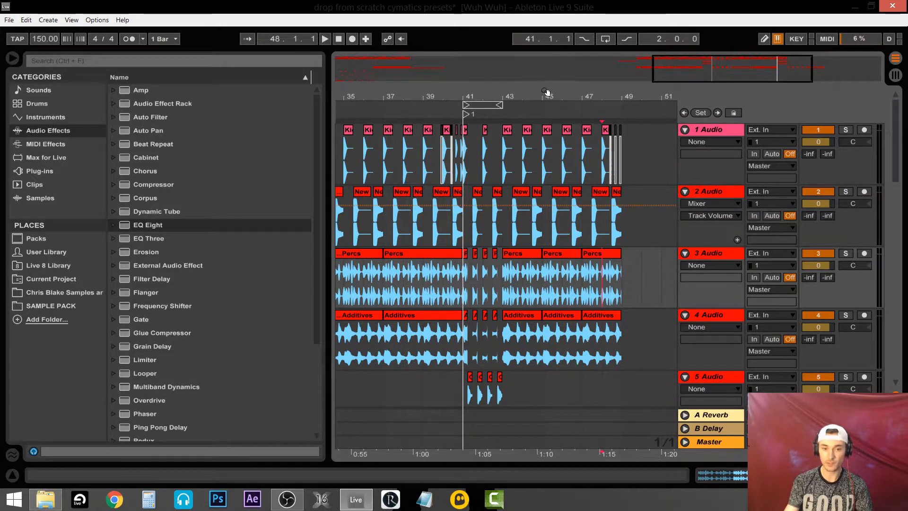
pyautogui.moveTo(546, 91); pyautogui.dragTo(546, 80)
pyautogui.moveTo(371, 285); pyautogui.dragTo(607, 283)
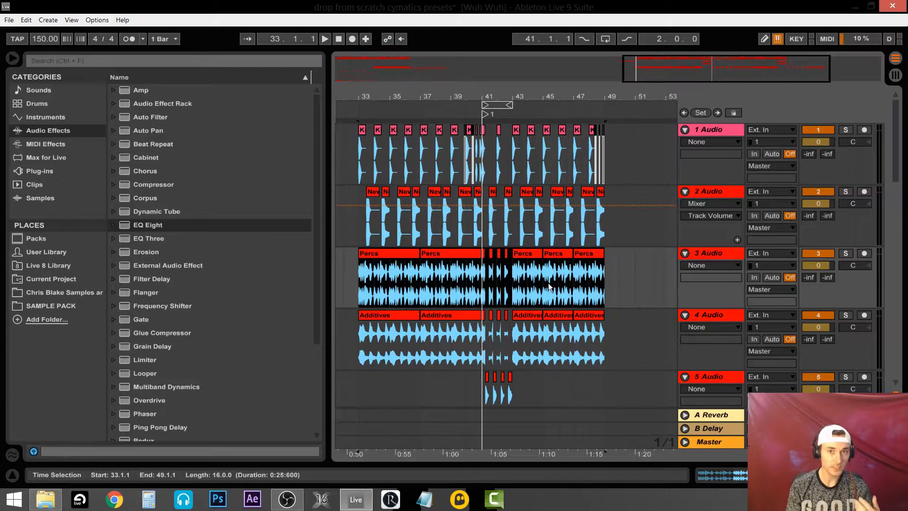
pyautogui.moveTo(483, 274); pyautogui.dragTo(361, 267)
pyautogui.click(362, 267)
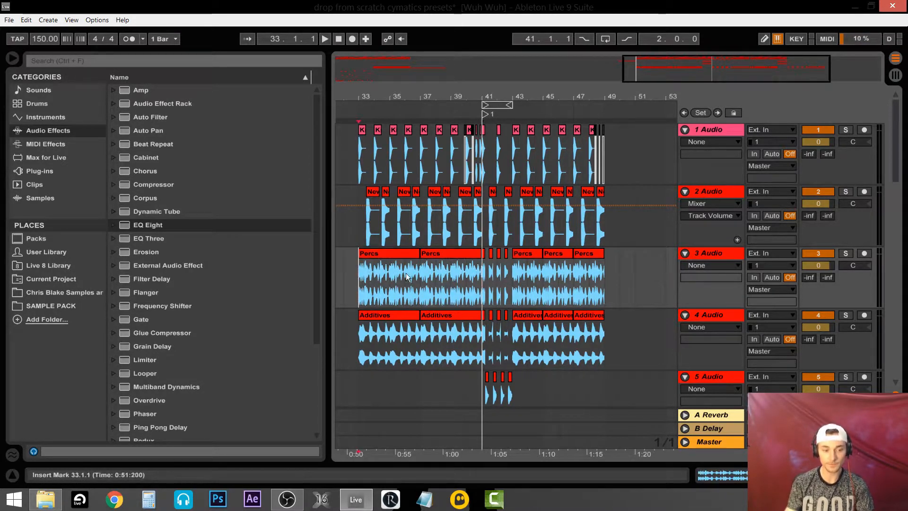
pyautogui.click(482, 279)
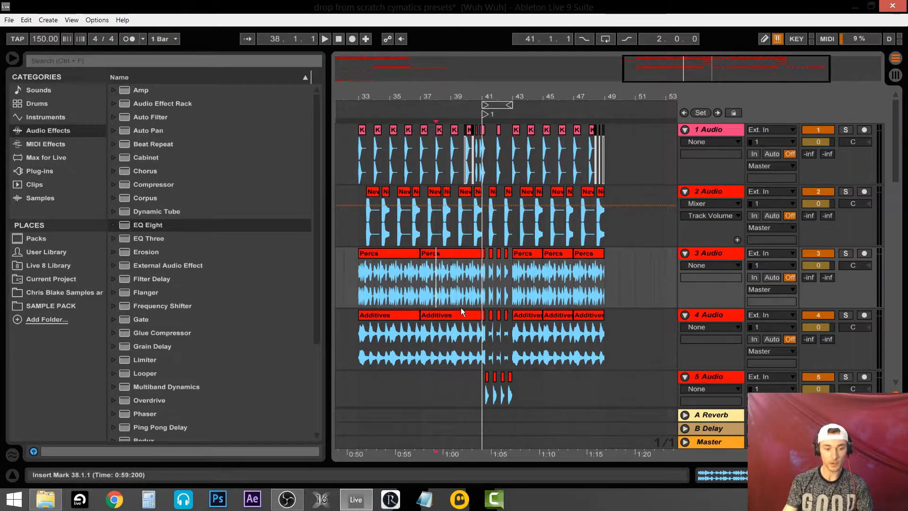
# Place the insert marker at 41.1.1 on kick track 1 and examine the layers around bars 41 and 42.
pyautogui.click(463, 88)
pyautogui.moveTo(464, 88); pyautogui.dragTo(486, 95)
pyautogui.click(487, 163)
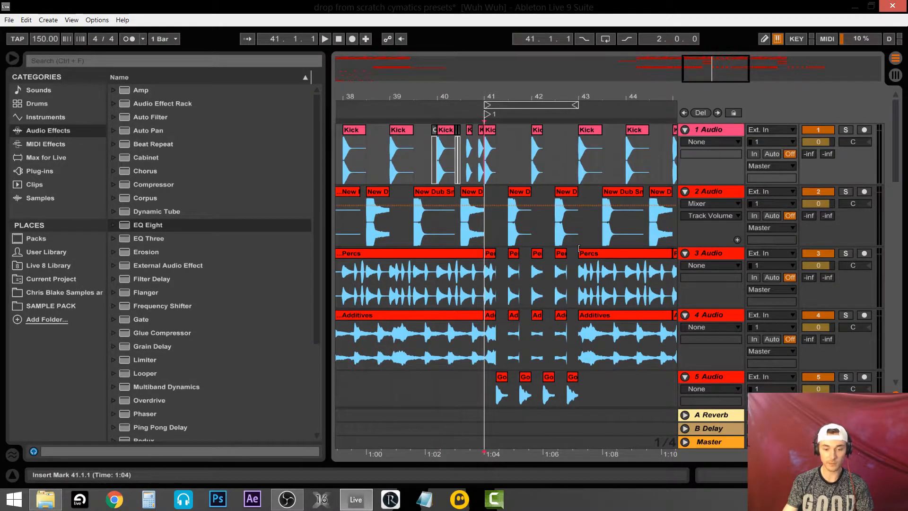
pyautogui.scroll(-4, 543, 284)
pyautogui.scroll(4, 548, 284)
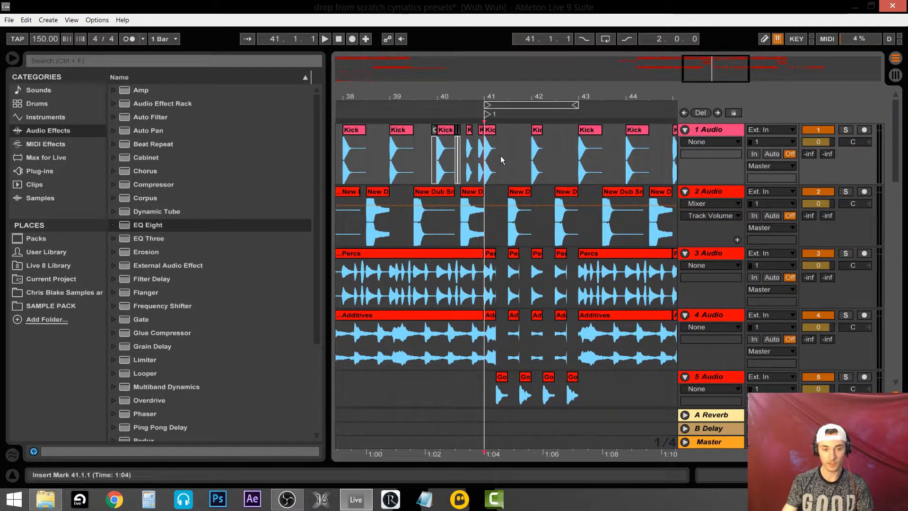
# Select the kick gap from 41.2.1 to 41.3.1 on track 1, play it briefly, and return the insert marker to 41.1.1.
pyautogui.moveTo(498, 159); pyautogui.dragTo(505, 161)
pyautogui.moveTo(505, 96); pyautogui.dragTo(504, 99)
pyautogui.press('space')
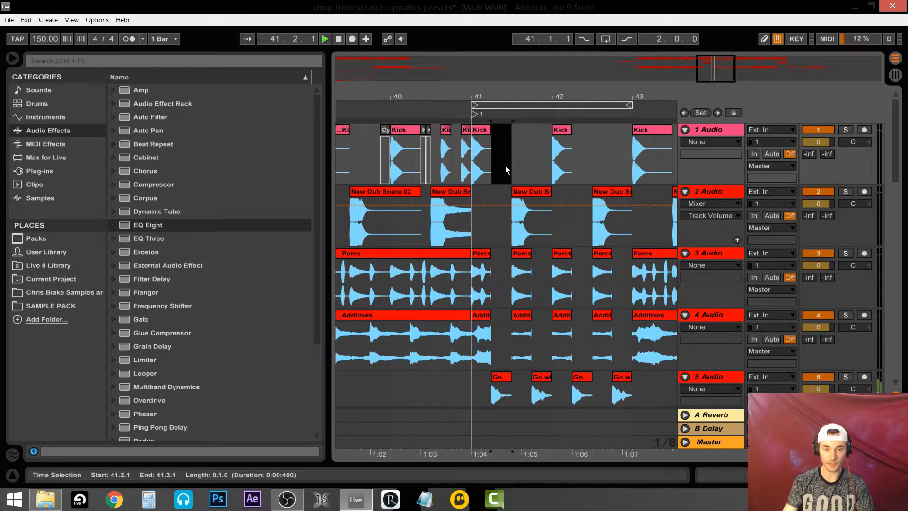
pyautogui.press('space')
pyautogui.click(482, 156)
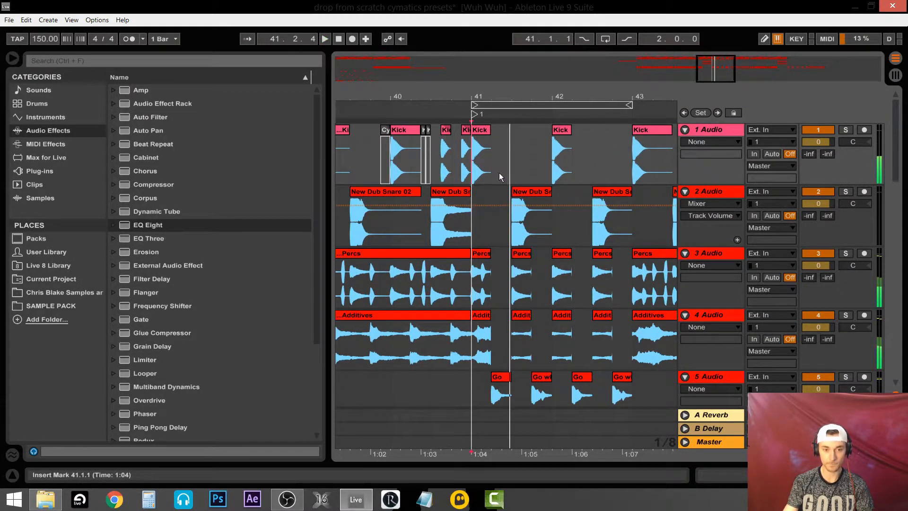
pyautogui.click(490, 158)
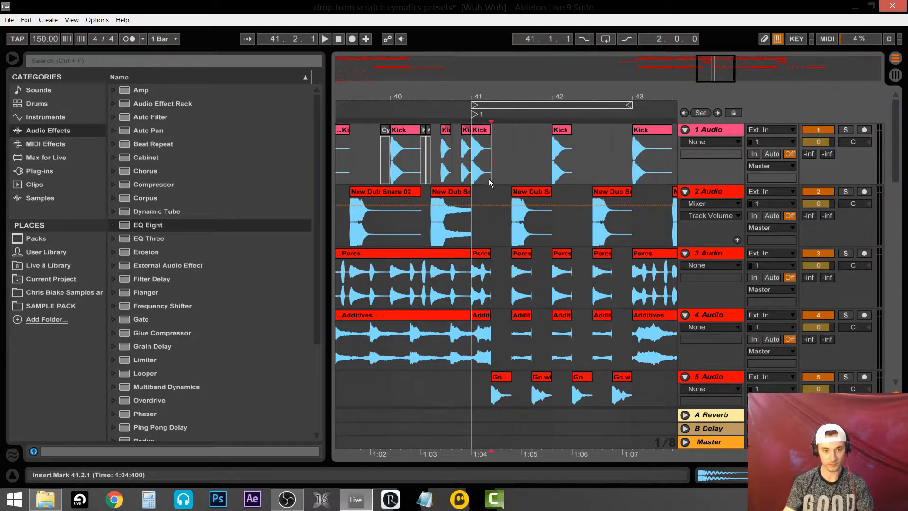
pyautogui.click(474, 160)
# Point out the four Go vocal clips on track 5 across bars 41 and 42.
pyautogui.scroll(-3, 515, 308)
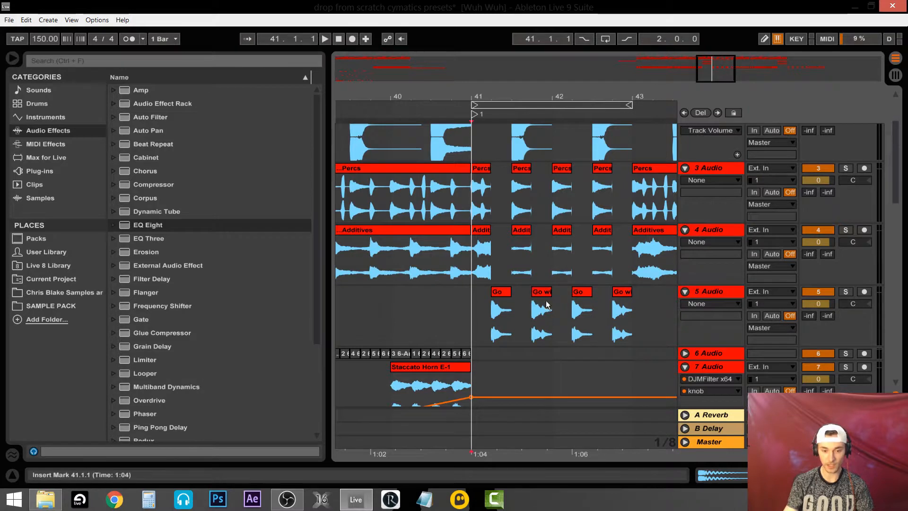
pyautogui.moveTo(533, 306); pyautogui.dragTo(469, 302)
pyautogui.click(636, 308)
pyautogui.click(469, 302)
pyautogui.scroll(3, 493, 353)
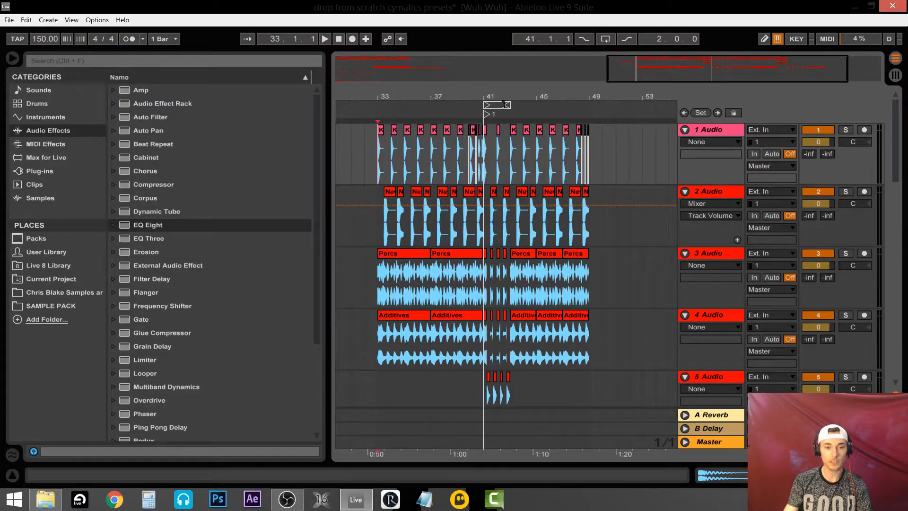
# Set the loop to 16 bars starting at 33.1.1, place the insert marker there, and switch the loop on.
pyautogui.moveTo(511, 105); pyautogui.dragTo(588, 106)
pyautogui.moveTo(485, 105); pyautogui.dragTo(381, 105)
pyautogui.click(379, 159)
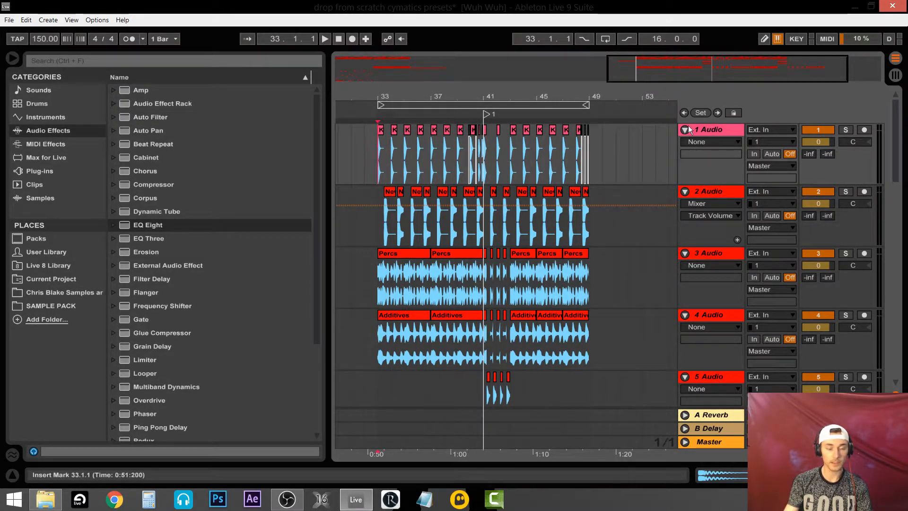
pyautogui.click(606, 41)
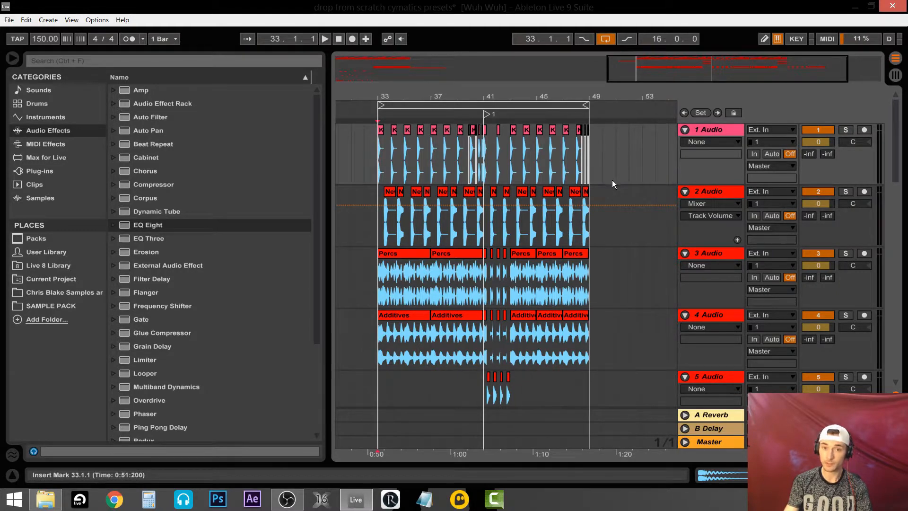
# Mark 41.1.1 on track 4 and look through the lower layers, including the resampled clips on track 17.
pyautogui.scroll(-3, 504, 251)
pyautogui.click(482, 249)
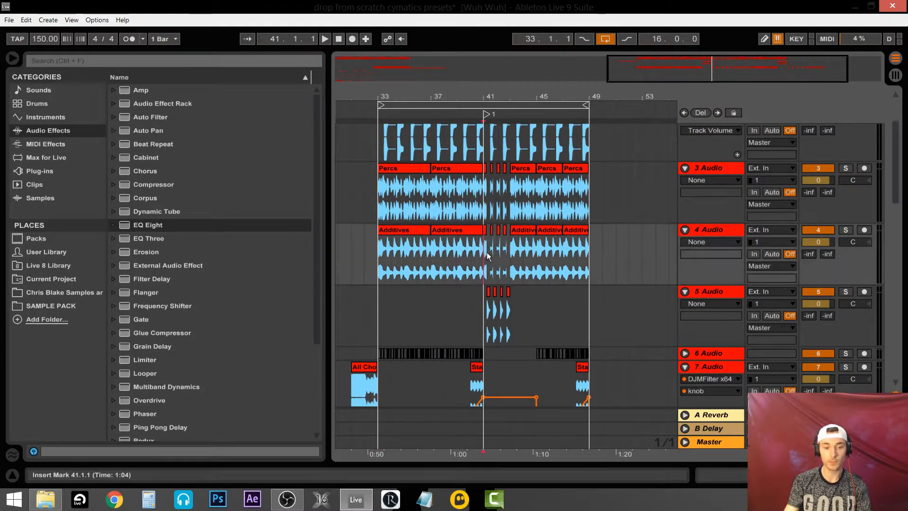
pyautogui.scroll(-10, 494, 254)
pyautogui.scroll(-3, 491, 250)
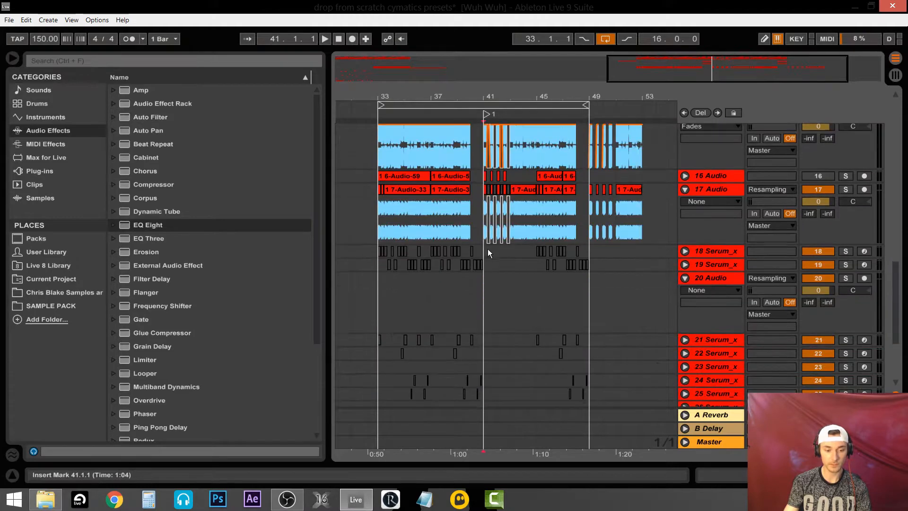
pyautogui.click(414, 189)
pyautogui.scroll(15, 486, 212)
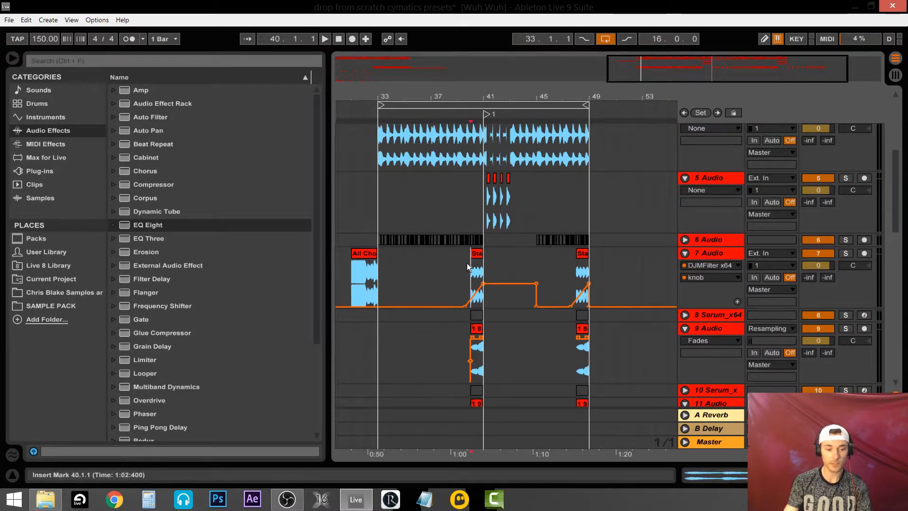
# Mark 40.1.1 on track 7, select its clip from 31.1.1 to 33.1.1, and play the drop from there.
pyautogui.click(467, 263)
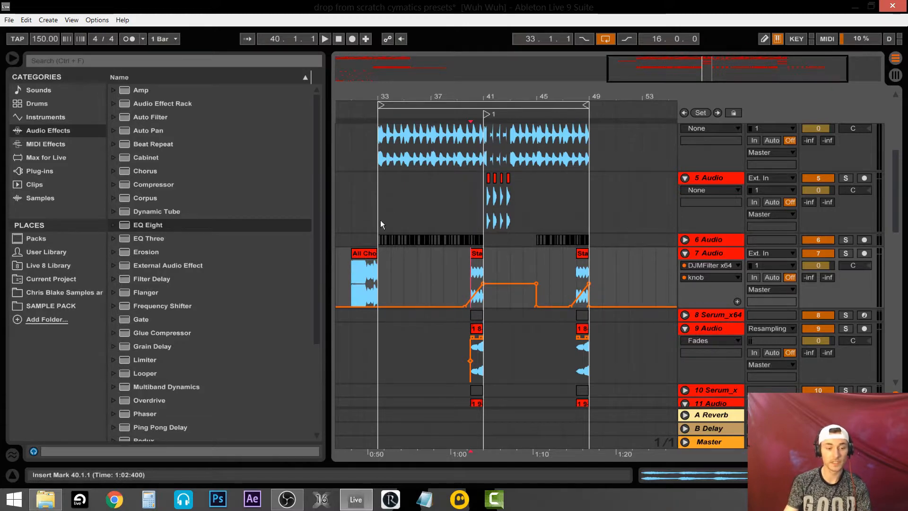
pyautogui.click(370, 254)
pyautogui.scroll(5, 399, 259)
pyautogui.scroll(2, 402, 265)
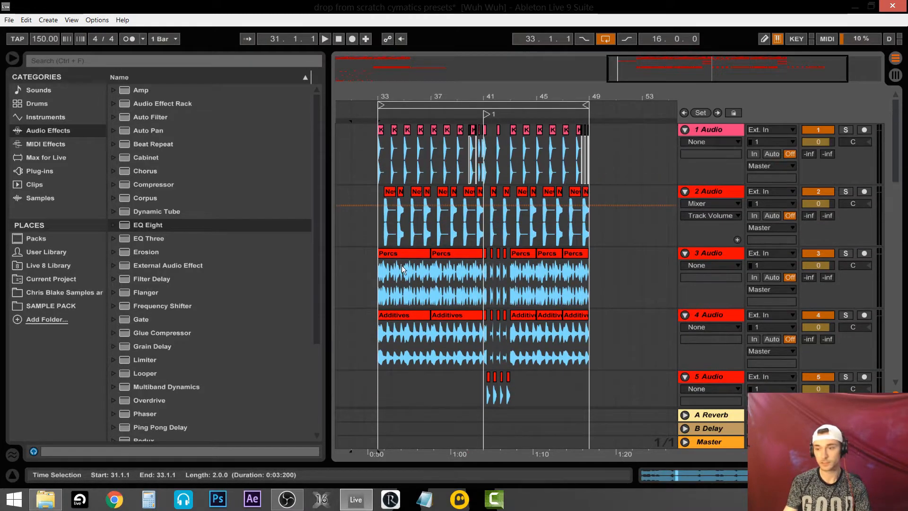
pyautogui.press('space')
# Place the insert marker at 33.1.1, select kick track 1 from 33.1.1 to 41.1.1, and stop playback.
pyautogui.click(378, 231)
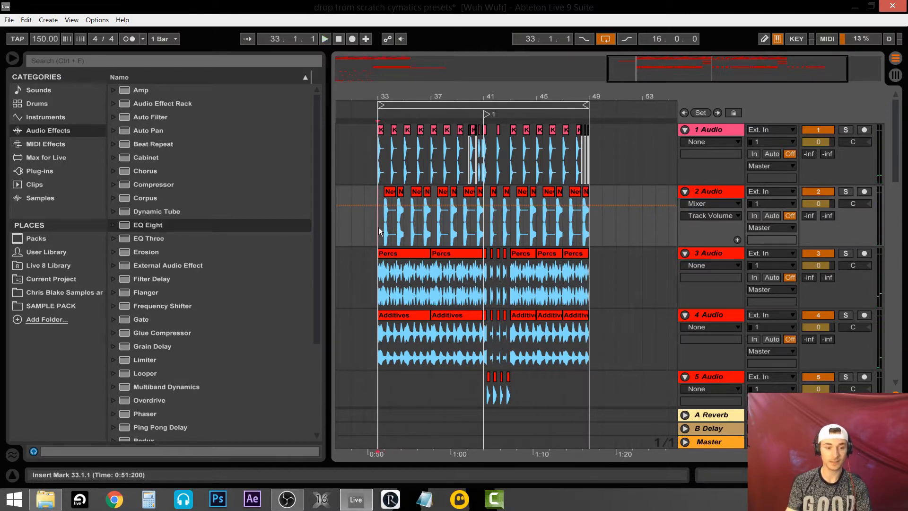
pyautogui.moveTo(377, 163); pyautogui.dragTo(483, 173)
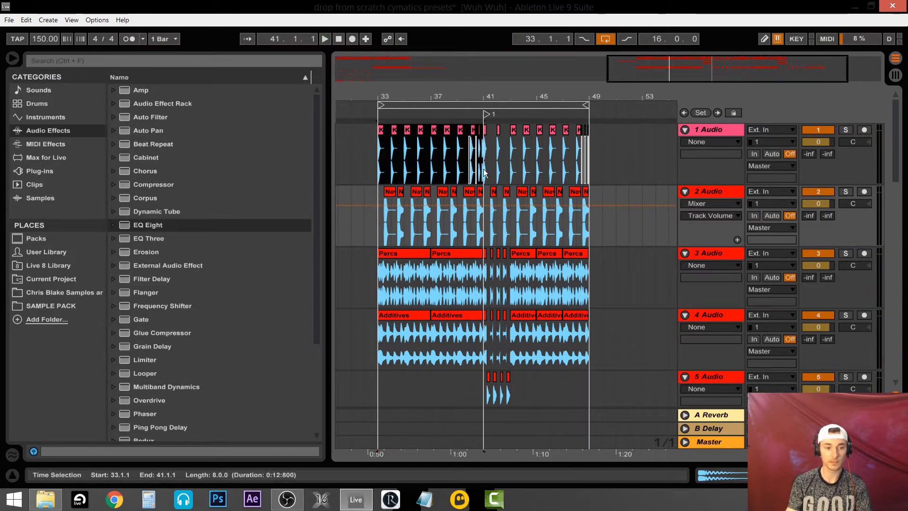
pyautogui.press('space')
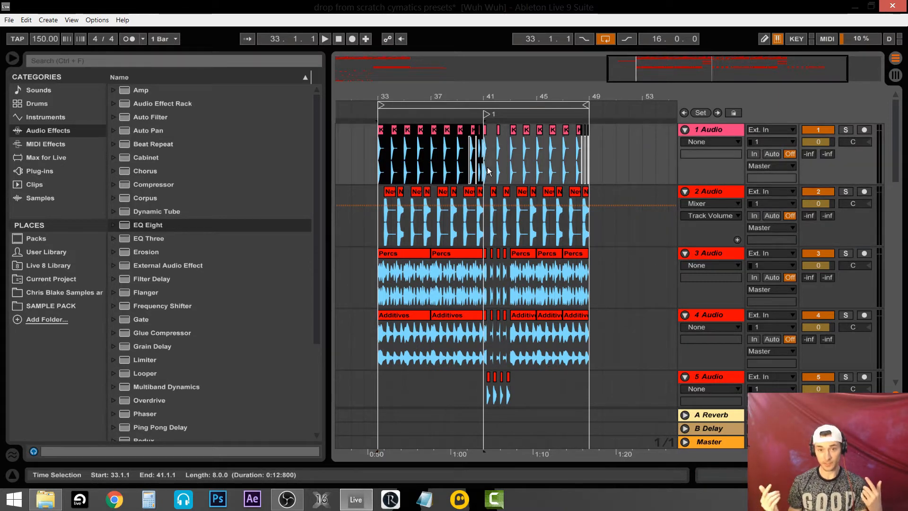